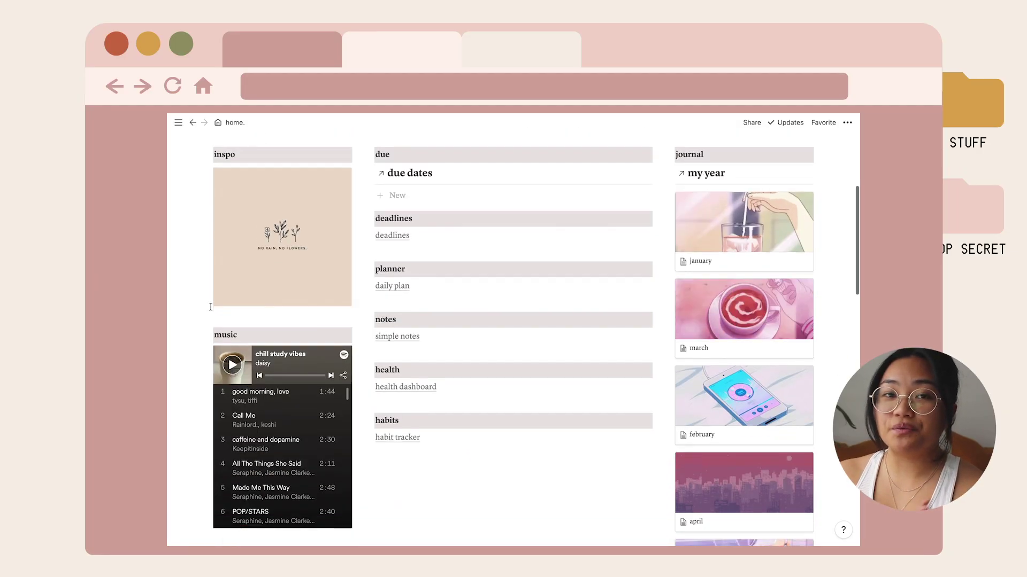
click(391, 235)
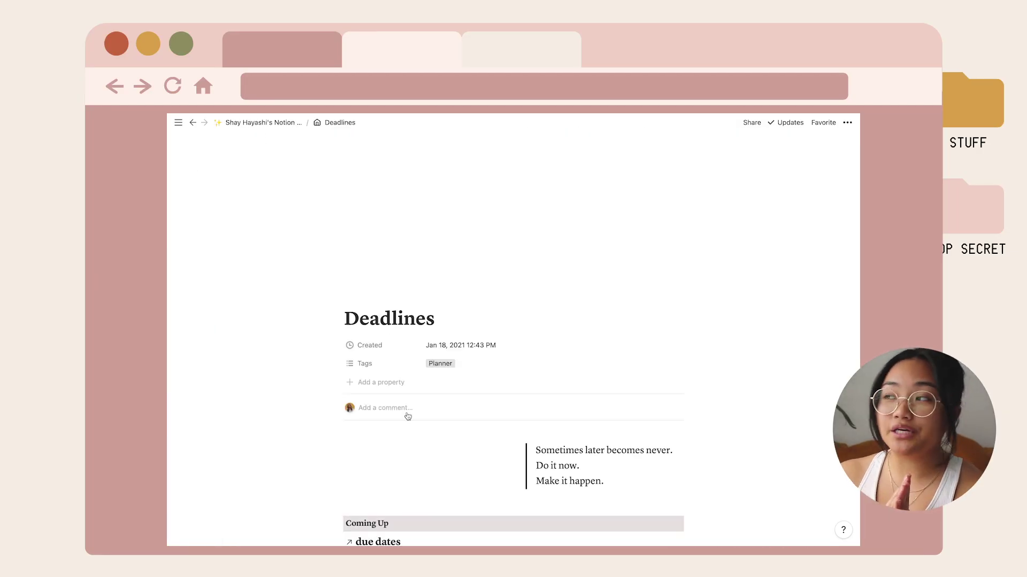
scroll(407, 414, down, 6)
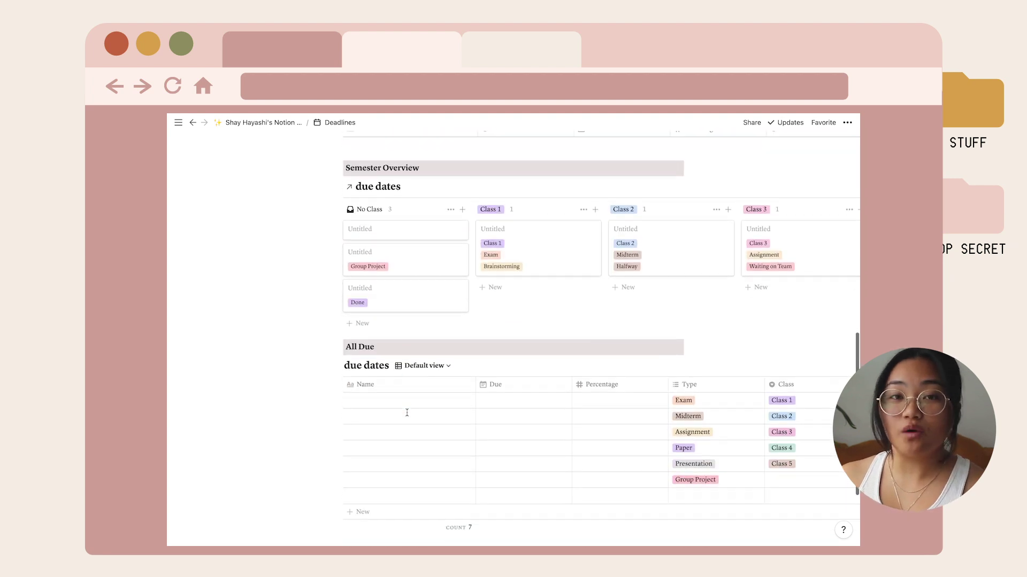
scroll(355, 316, up, 4)
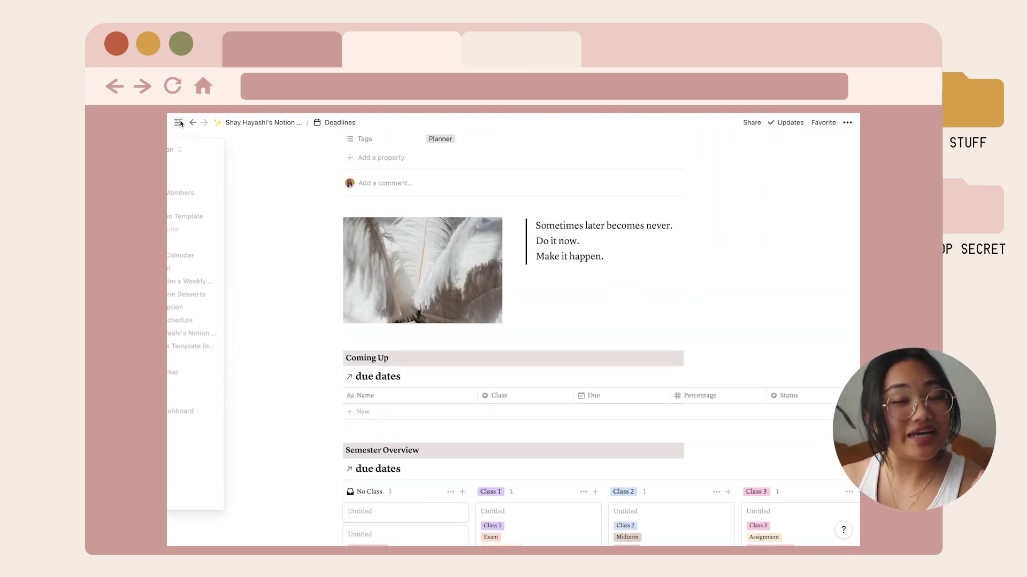
click(178, 123)
click(208, 332)
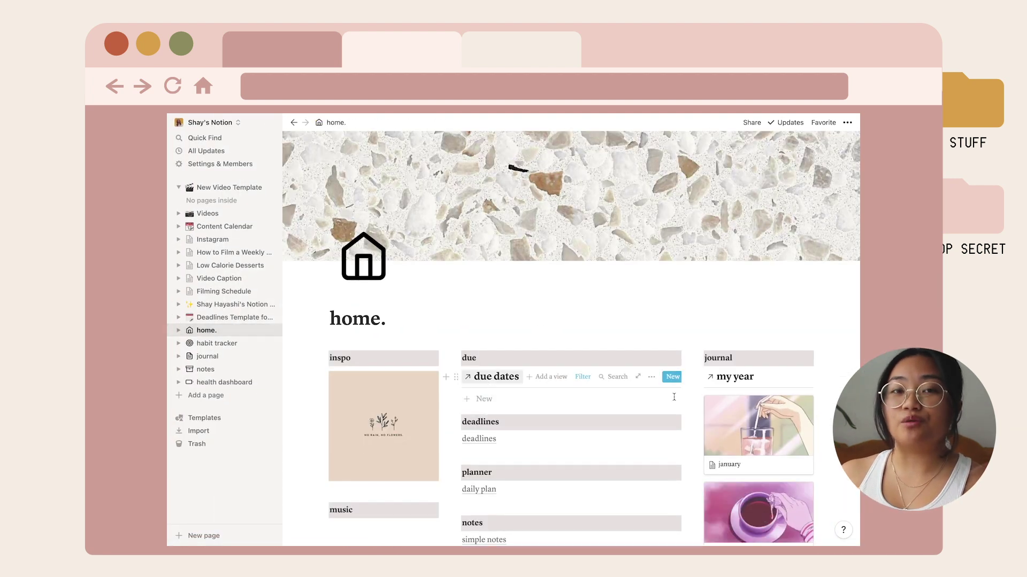
click(747, 416)
scroll(644, 286, down, 8)
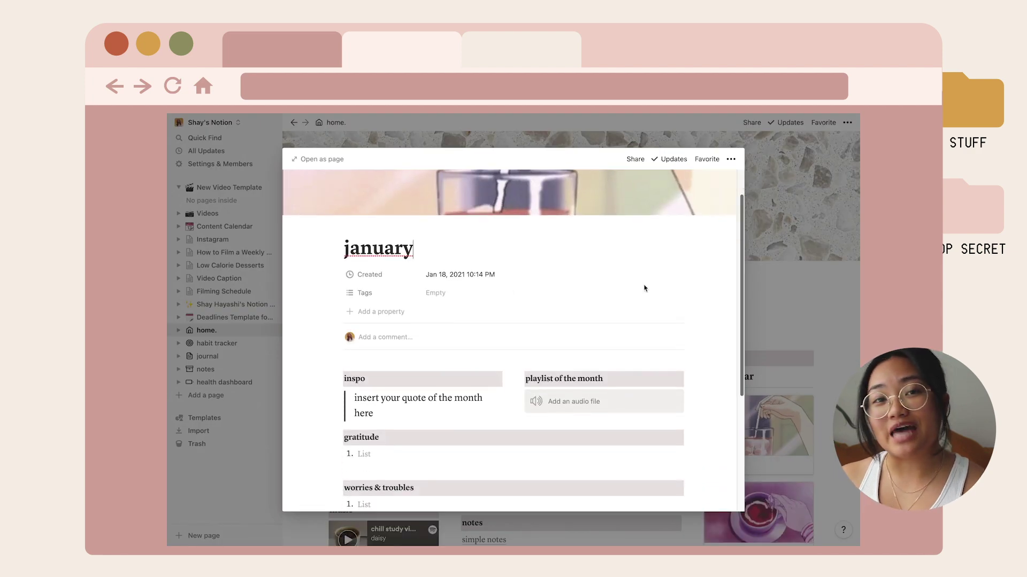
click(801, 302)
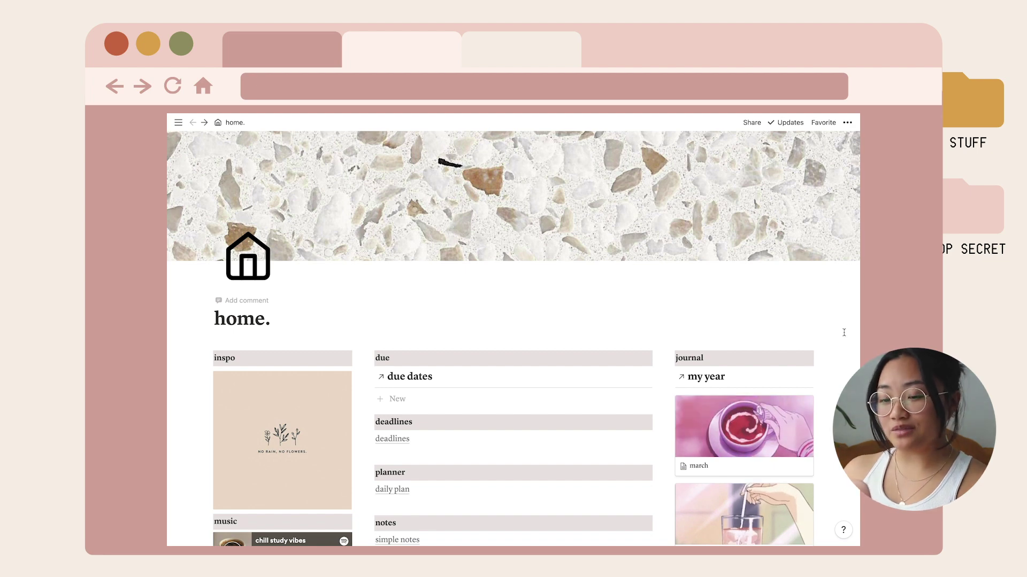
scroll(845, 332, down, 3)
scroll(845, 332, down, 3)
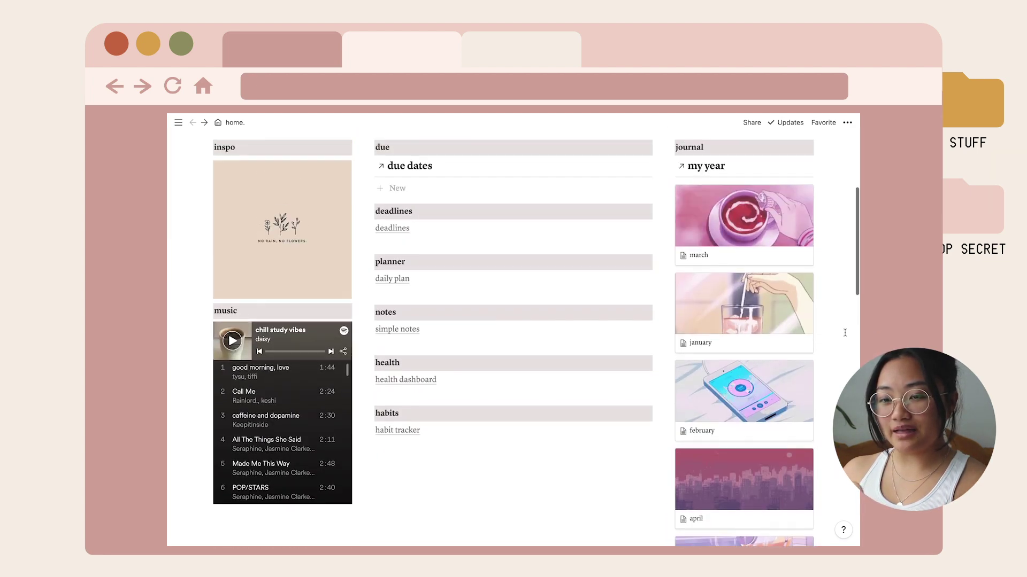
scroll(845, 333, down, 3)
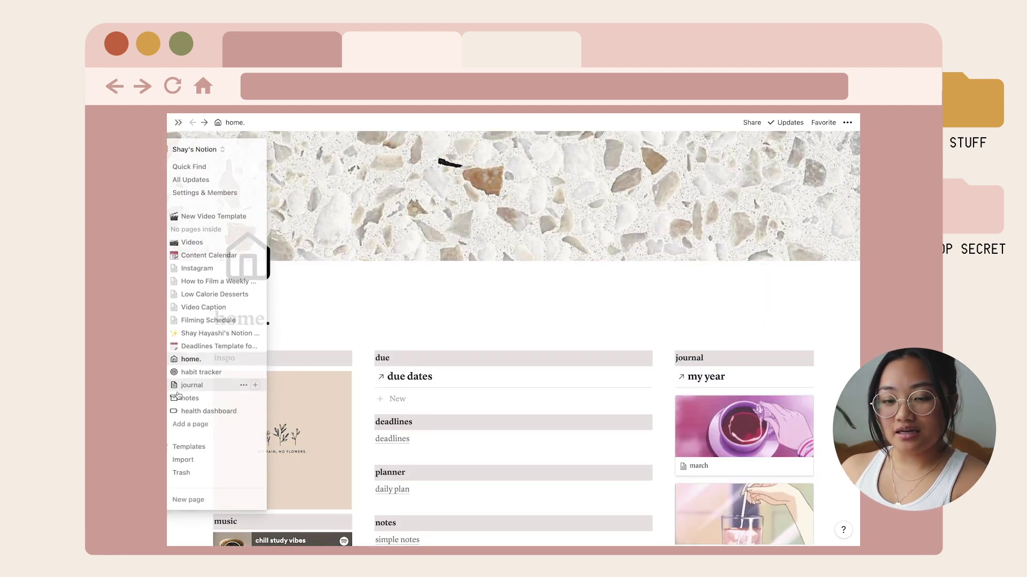
scroll(375, 287, down, 1)
scroll(375, 288, down, 3)
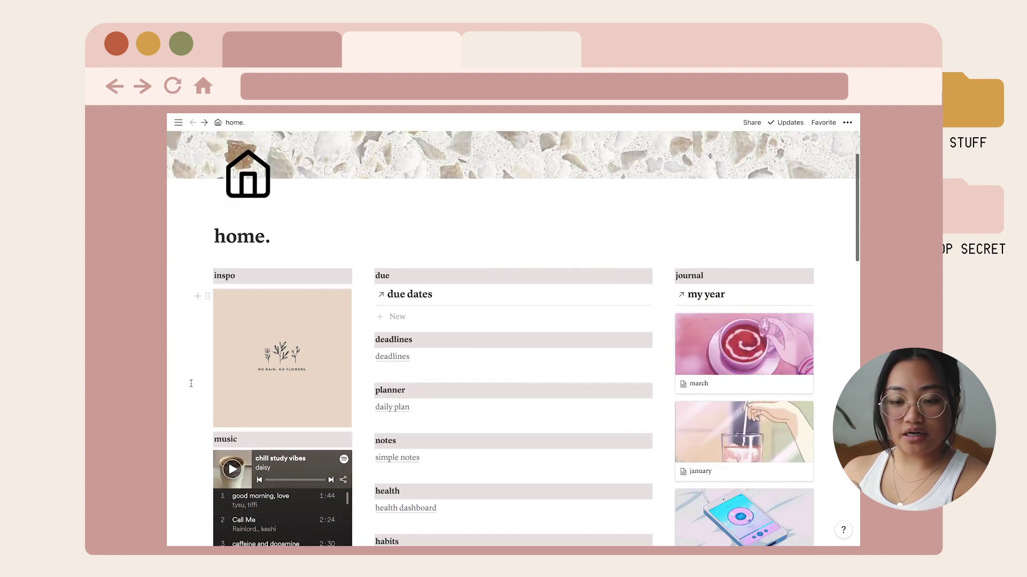
scroll(193, 386, down, 1)
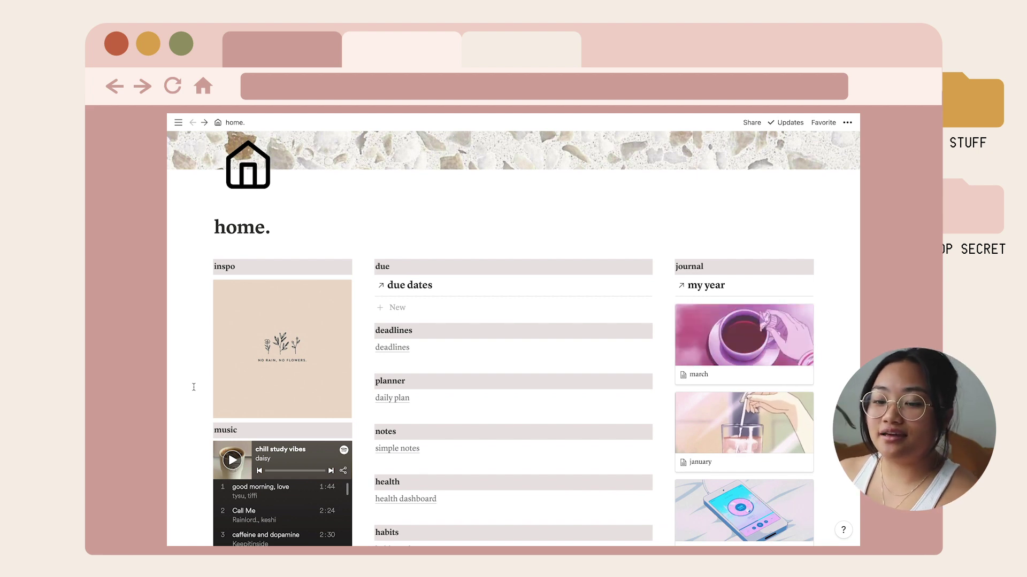
scroll(193, 386, down, 2)
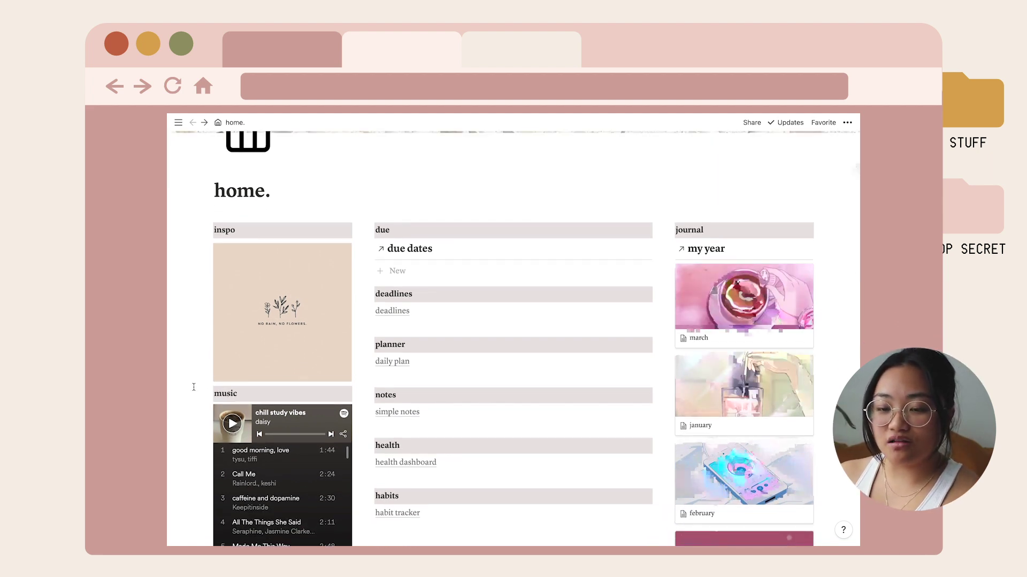
scroll(194, 387, down, 2)
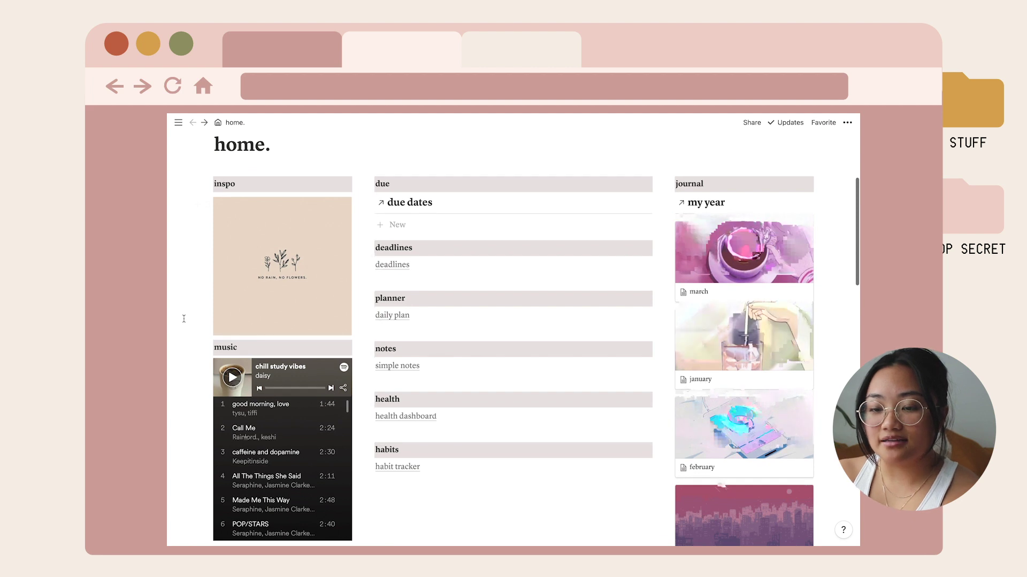
scroll(183, 319, down, 2)
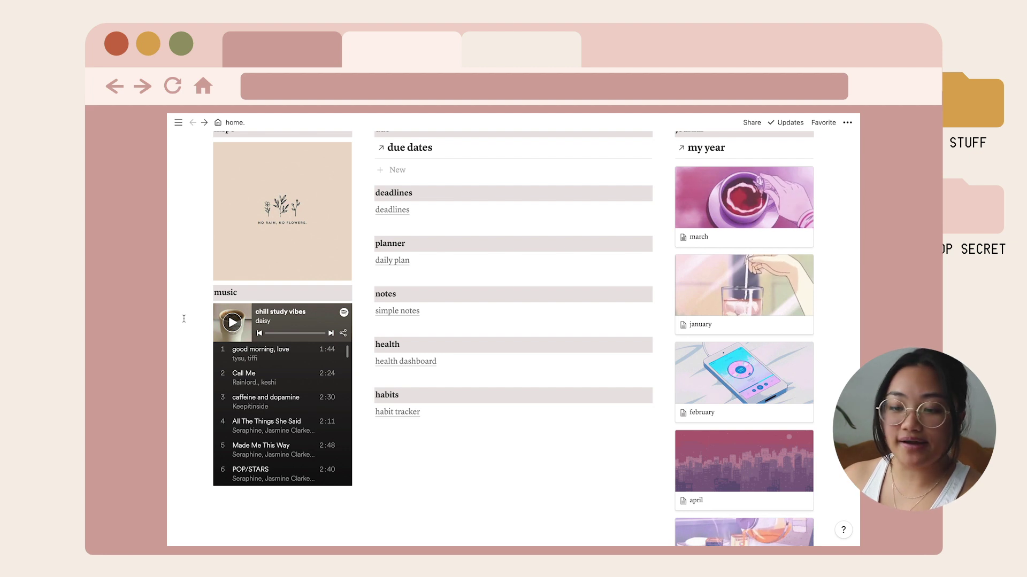
scroll(184, 319, down, 1)
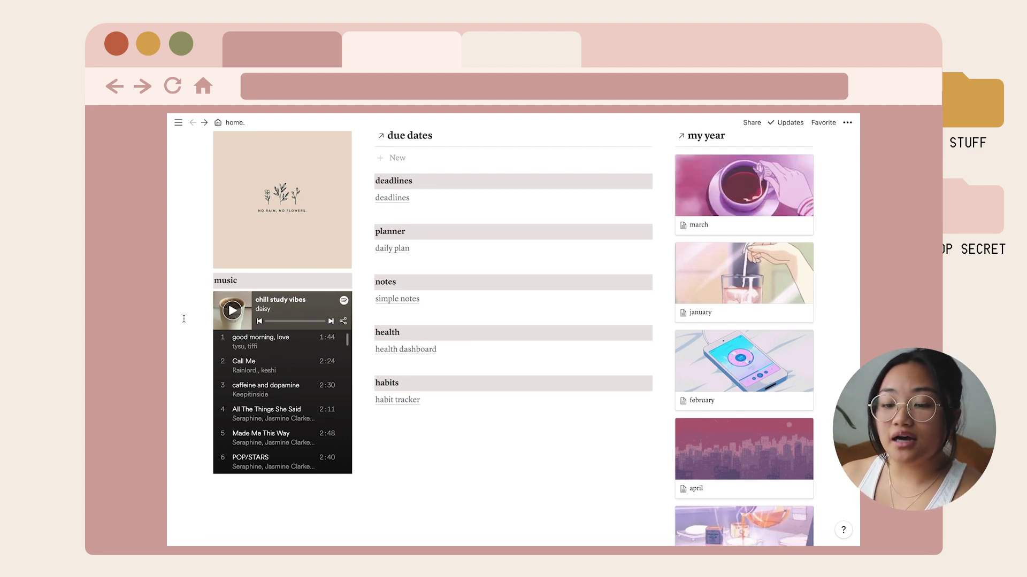
scroll(184, 319, down, 1)
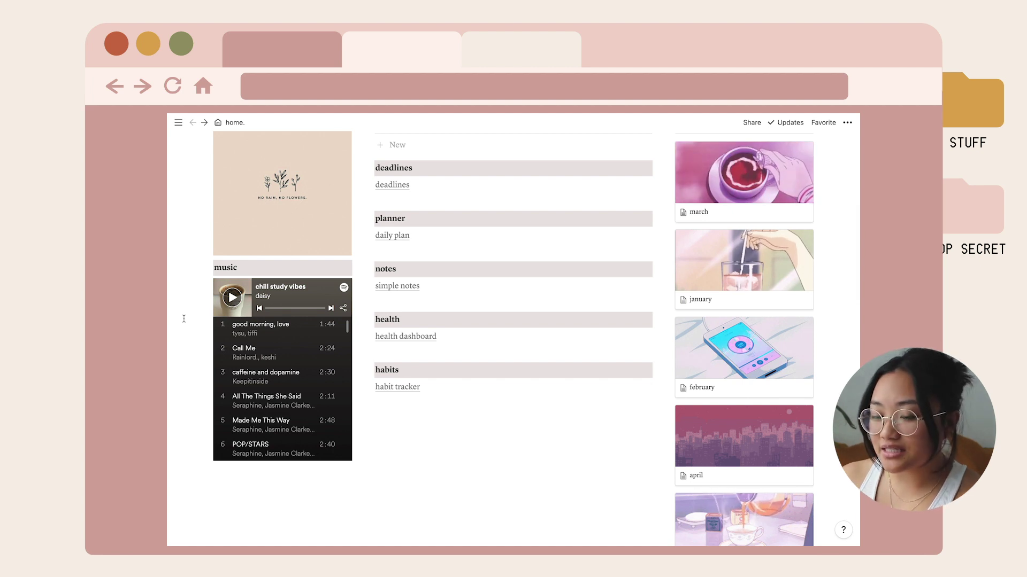
scroll(184, 318, down, 1)
scroll(184, 318, up, 1)
scroll(184, 319, up, 3)
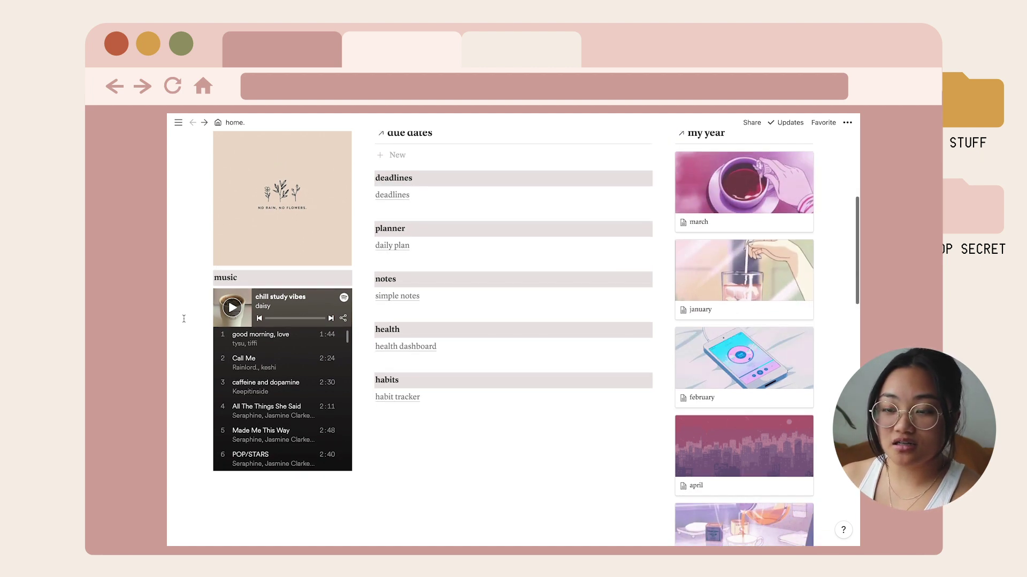
scroll(183, 319, up, 1)
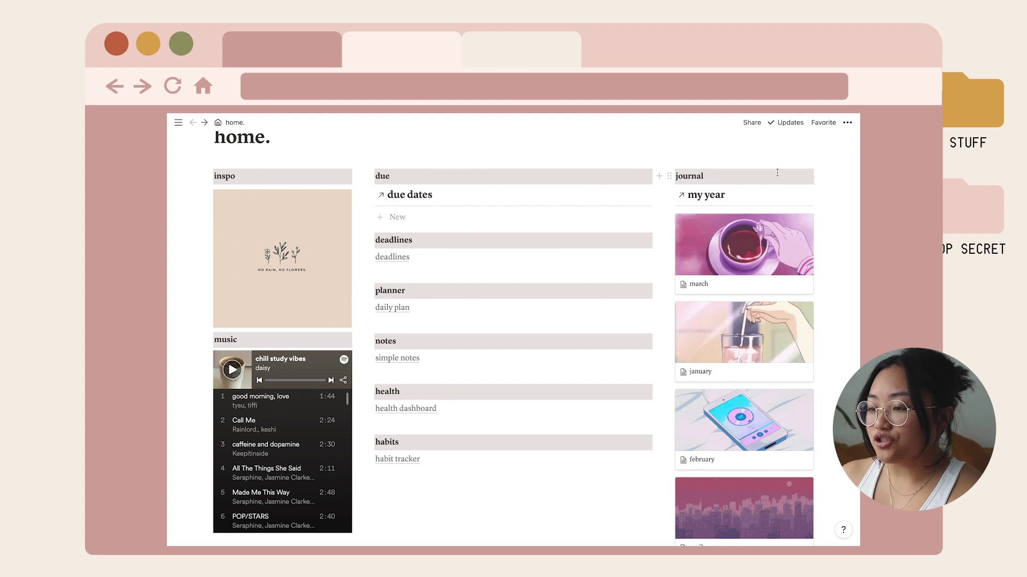
scroll(833, 253, down, 2)
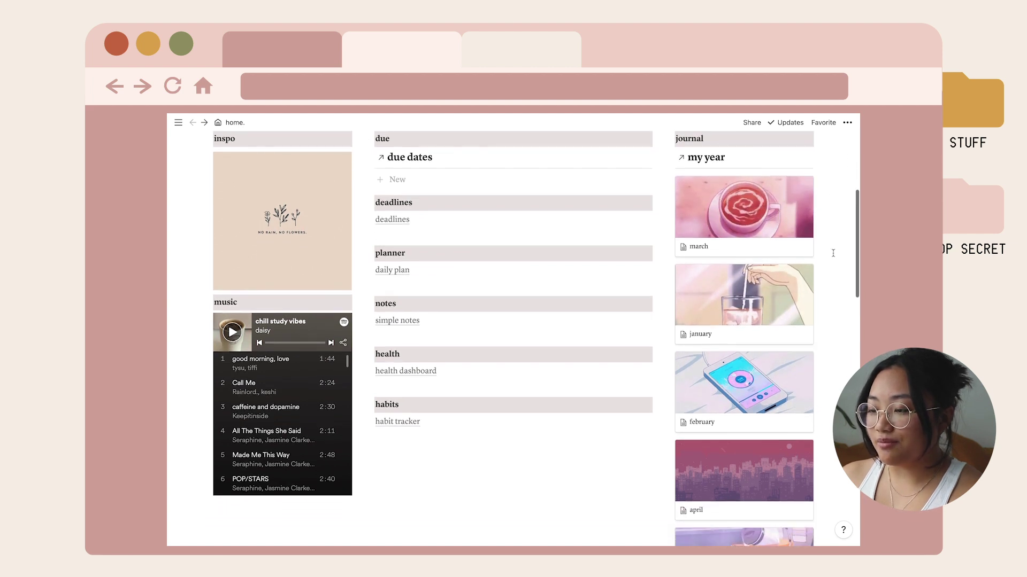
scroll(833, 253, down, 1)
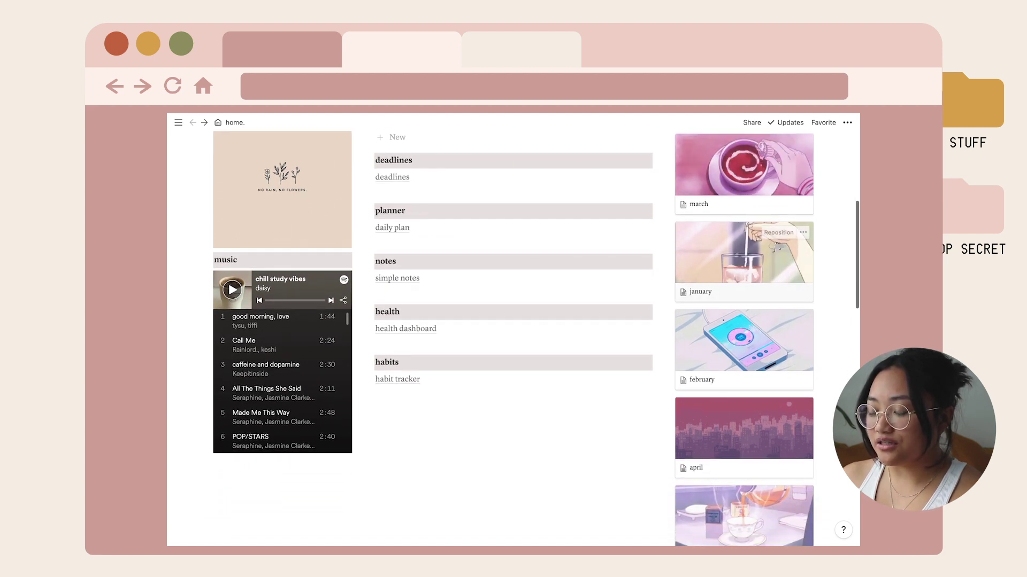
scroll(769, 425, down, 5)
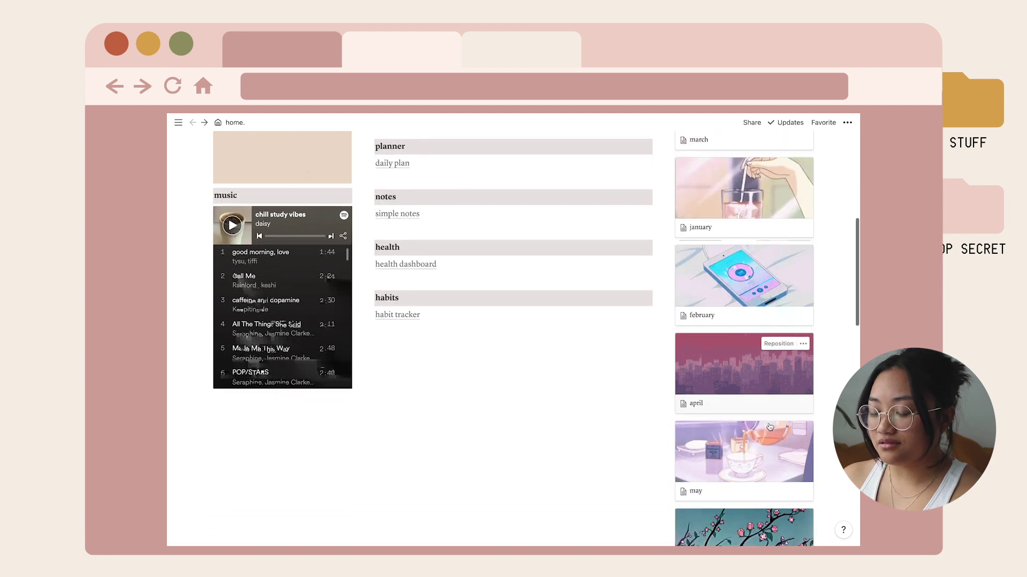
scroll(770, 425, down, 1)
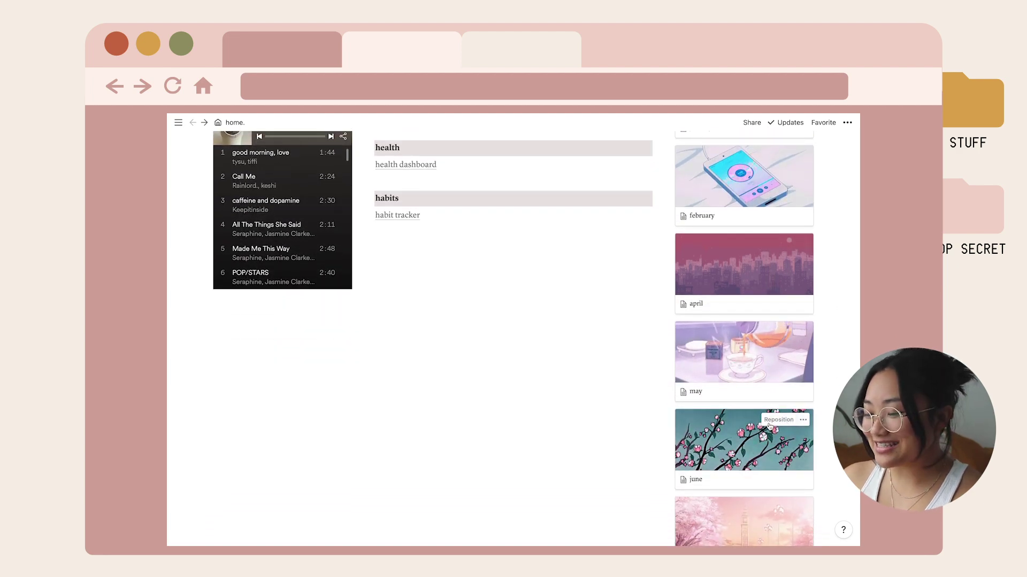
scroll(826, 406, down, 1)
scroll(588, 348, up, 14)
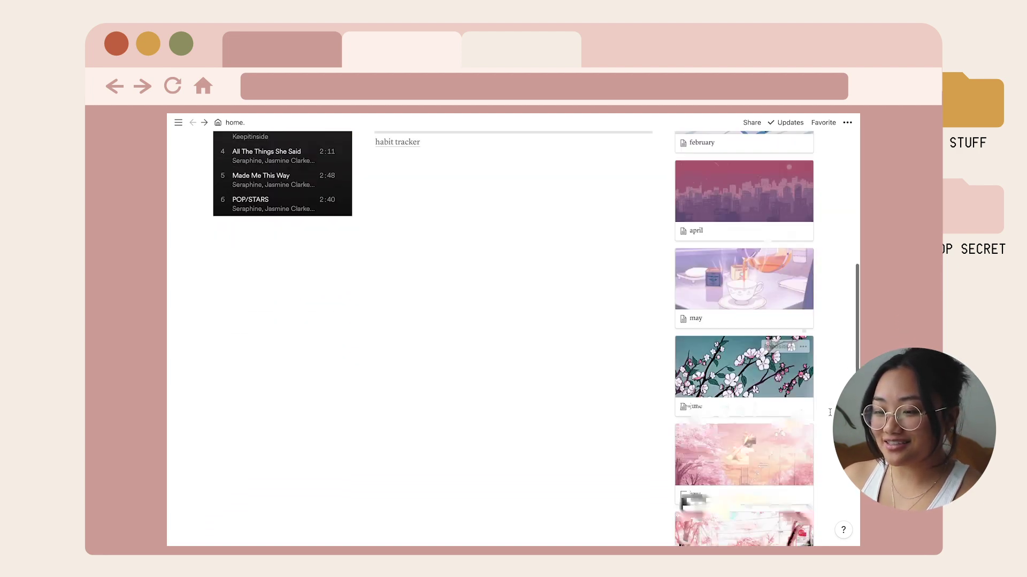
scroll(429, 312, down, 3)
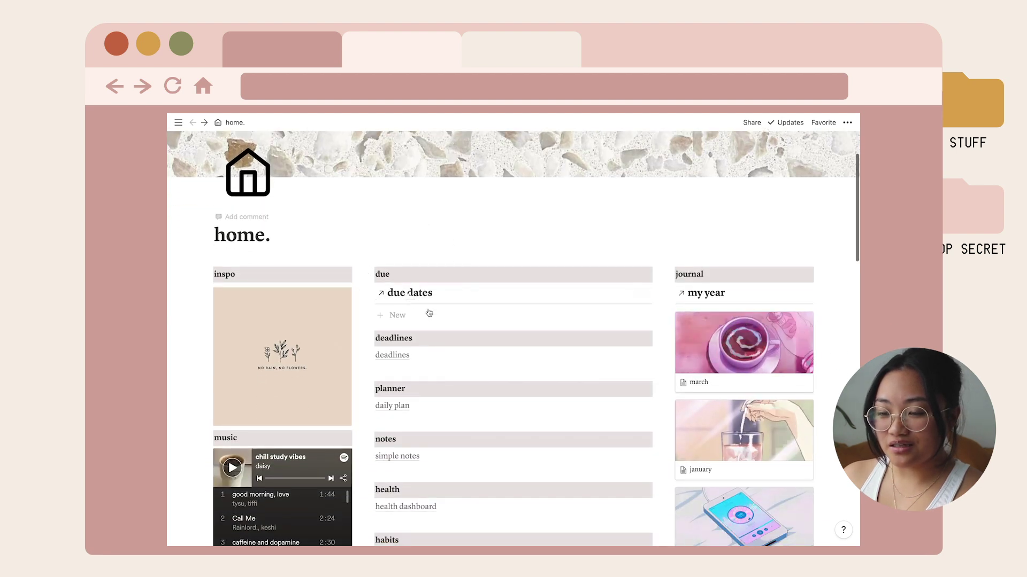
- Look over the due-dates filter conditions on the home page, then close them
scroll(540, 380, up, 3)
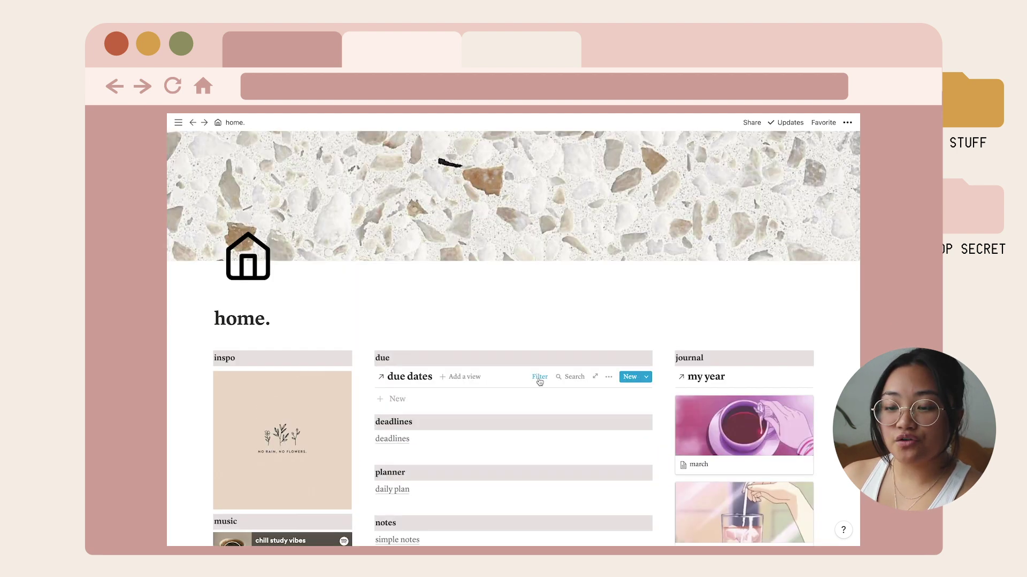
scroll(495, 383, down, 1)
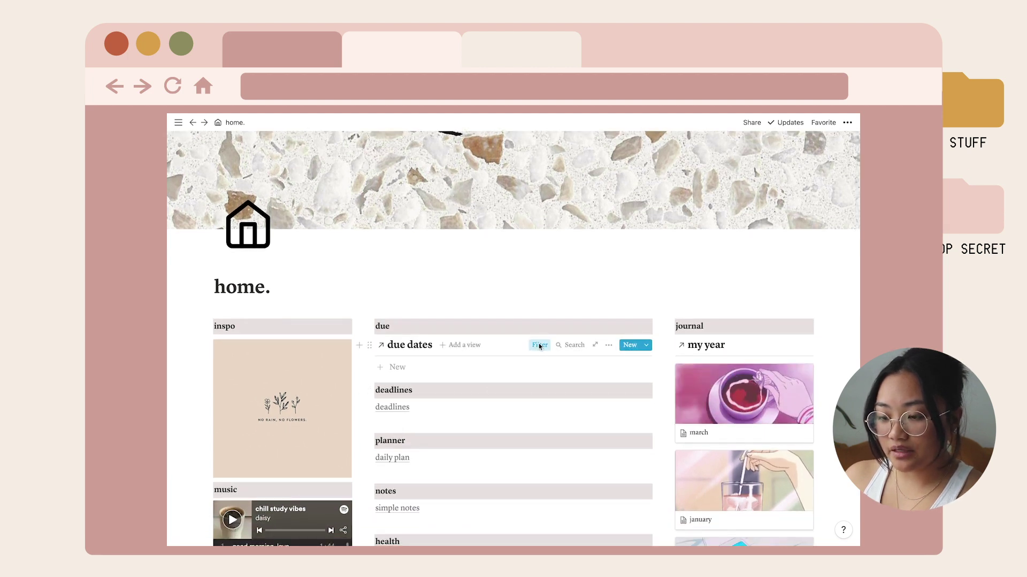
click(540, 346)
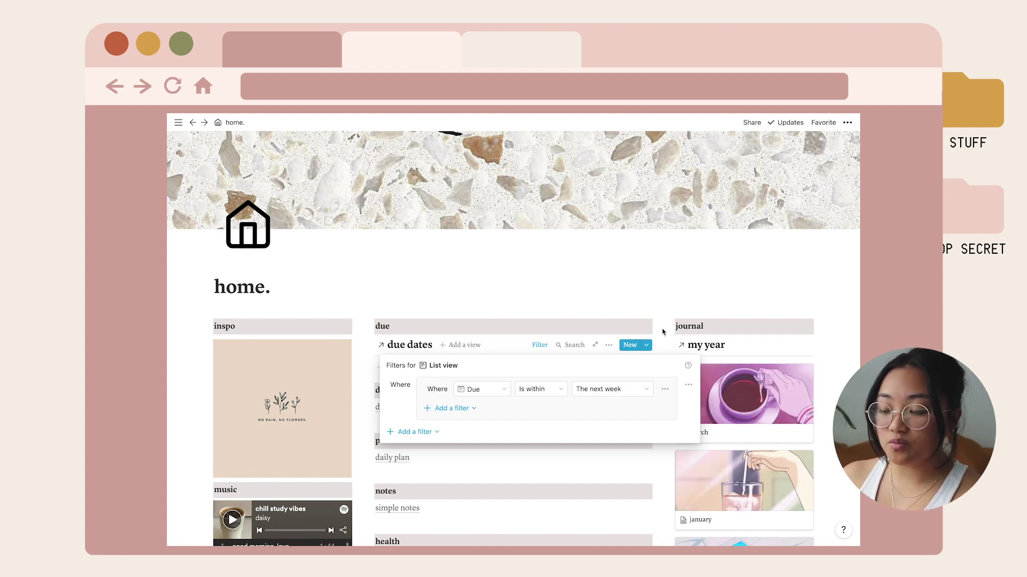
click(662, 333)
- Open the Deadlines page from the deadlines link further down
scroll(395, 376, down, 1)
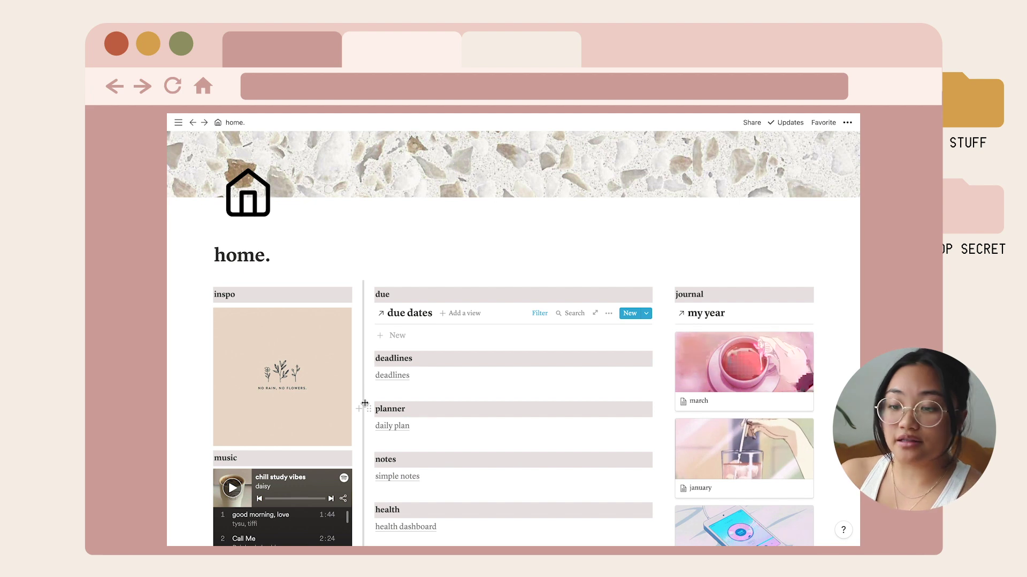
scroll(364, 403, down, 1)
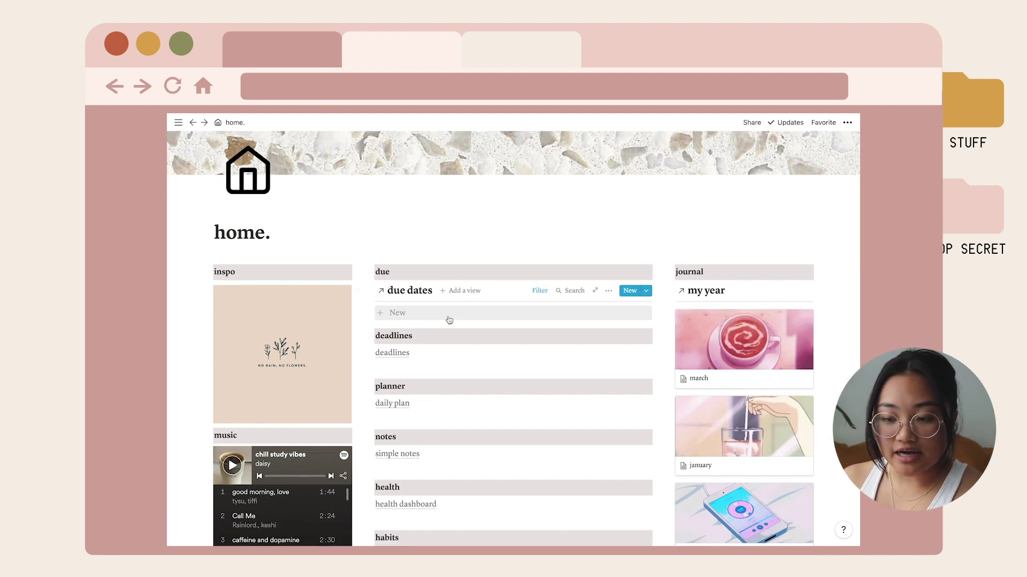
click(405, 358)
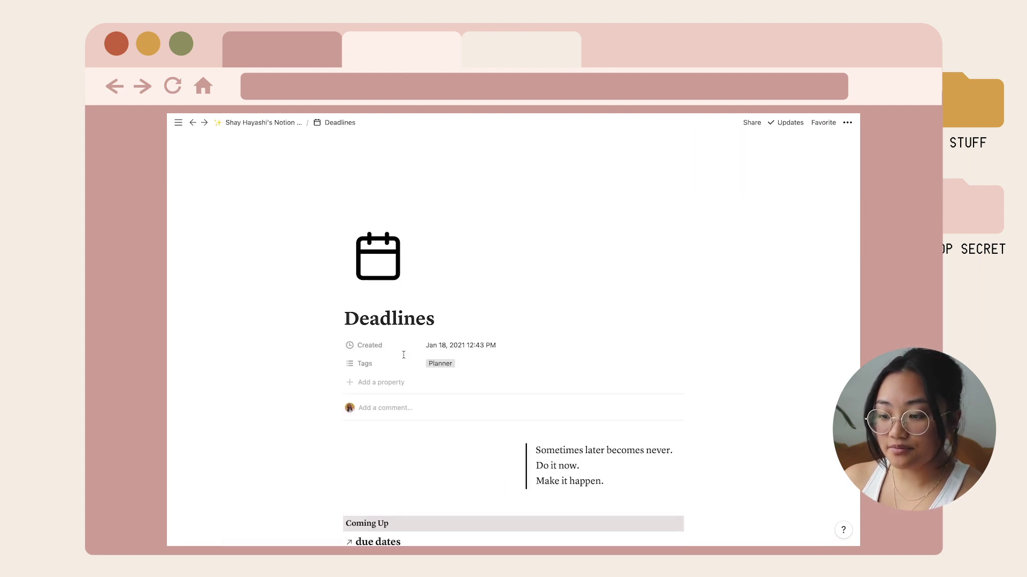
scroll(753, 384, down, 4)
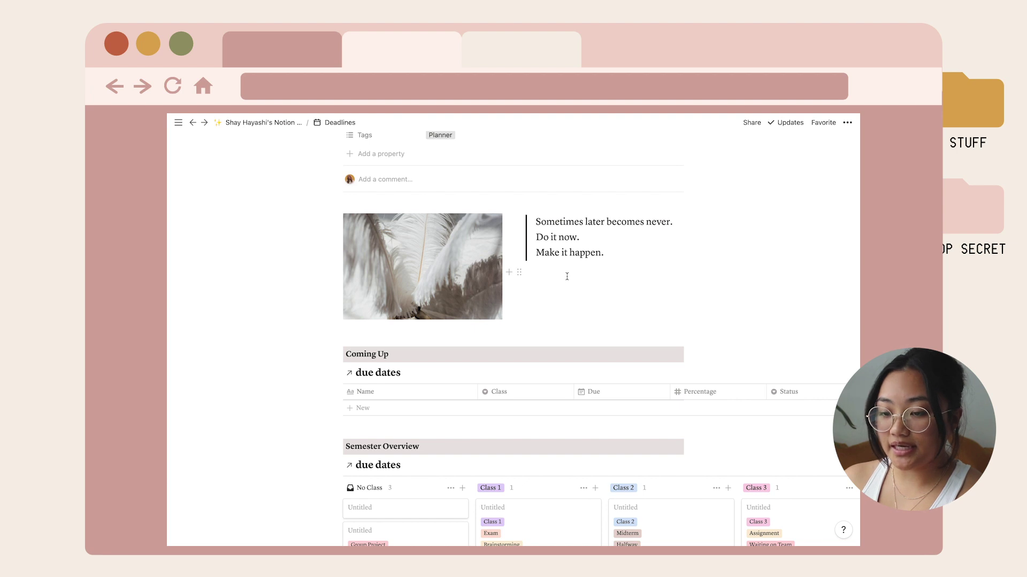
scroll(567, 276, down, 3)
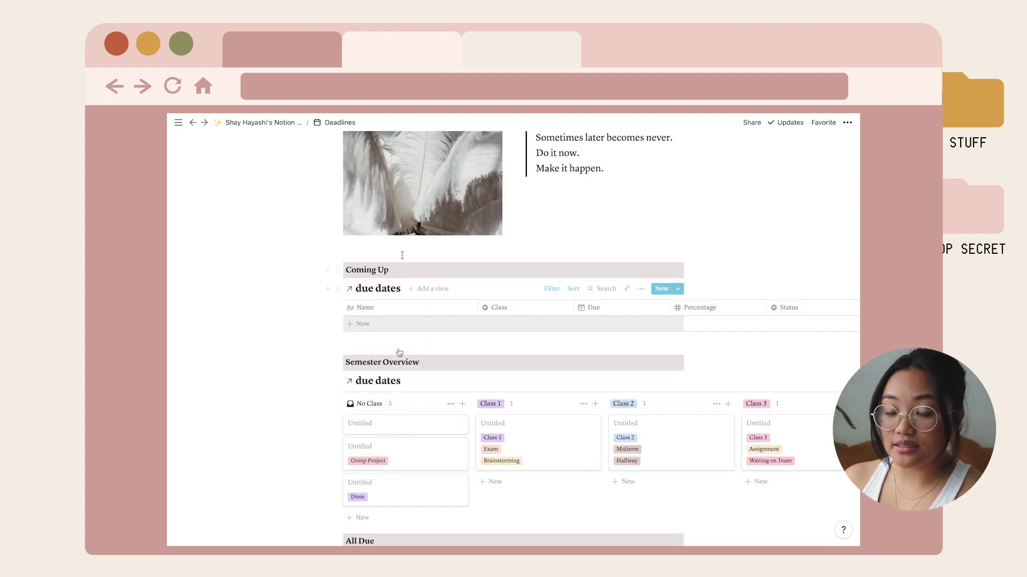
click(553, 289)
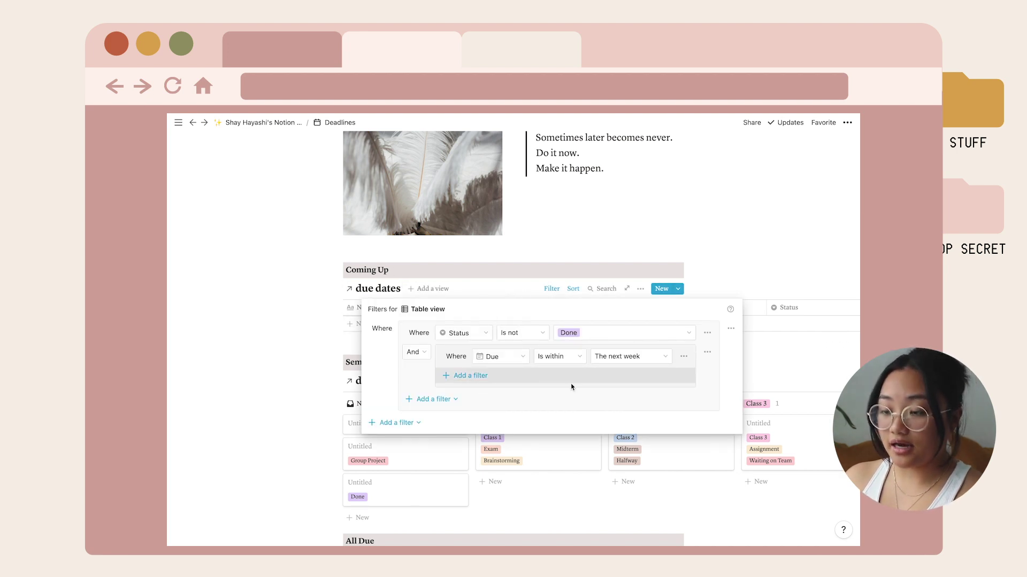
click(251, 364)
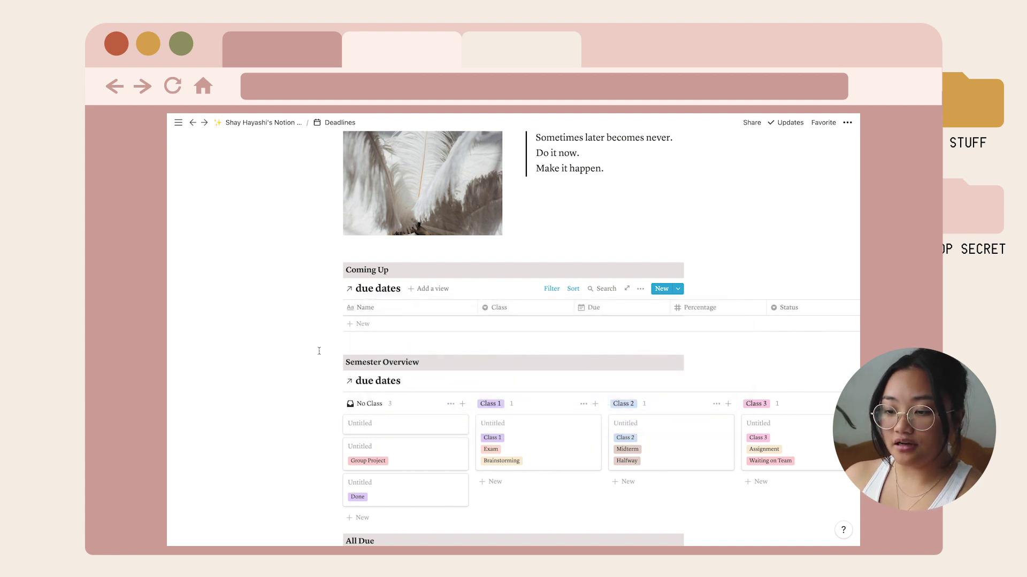
scroll(318, 351, down, 1)
scroll(319, 351, down, 2)
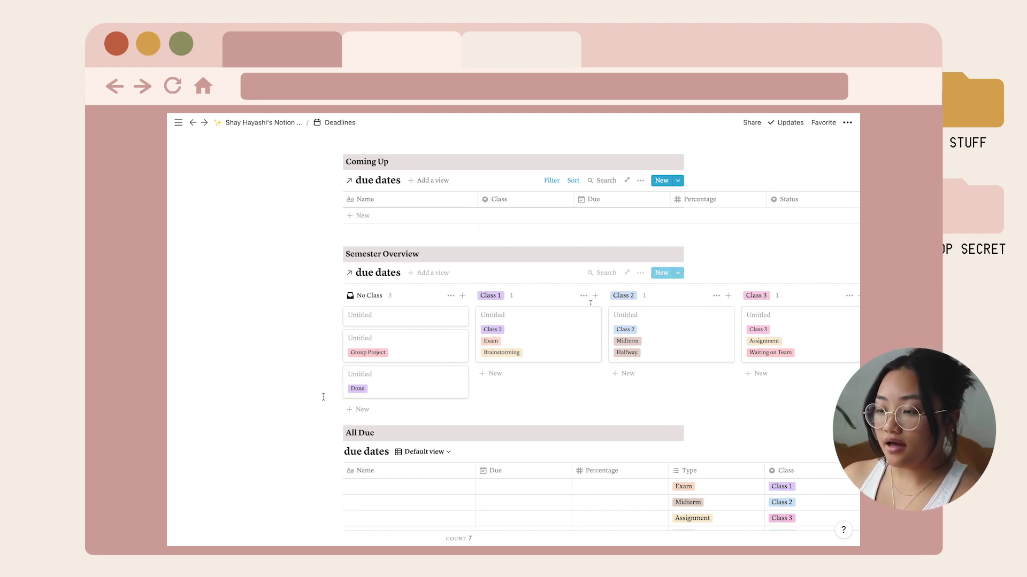
scroll(323, 396, right, 5)
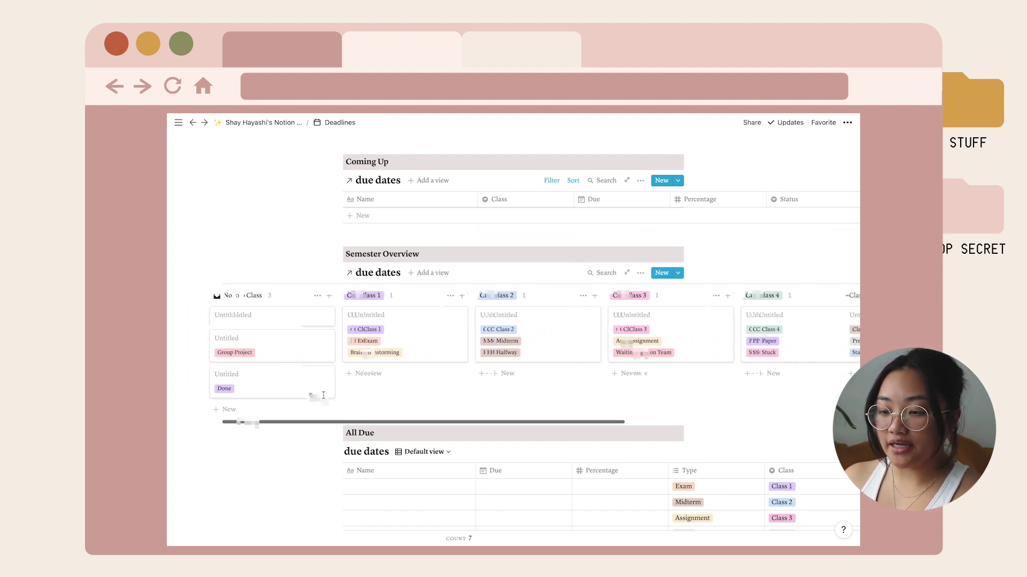
scroll(378, 334, left, 5)
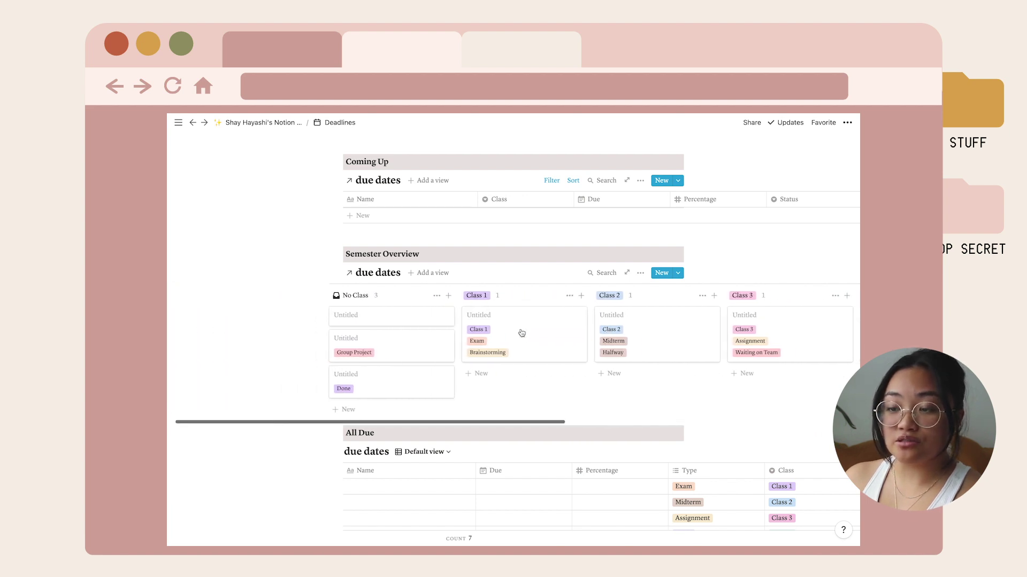
scroll(521, 333, right, 6)
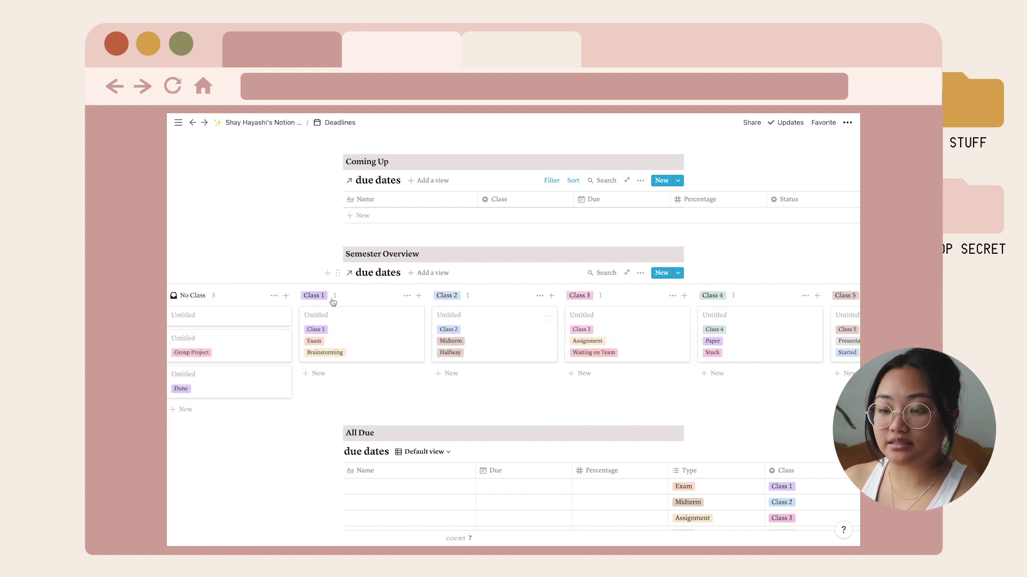
scroll(530, 323, right, 1)
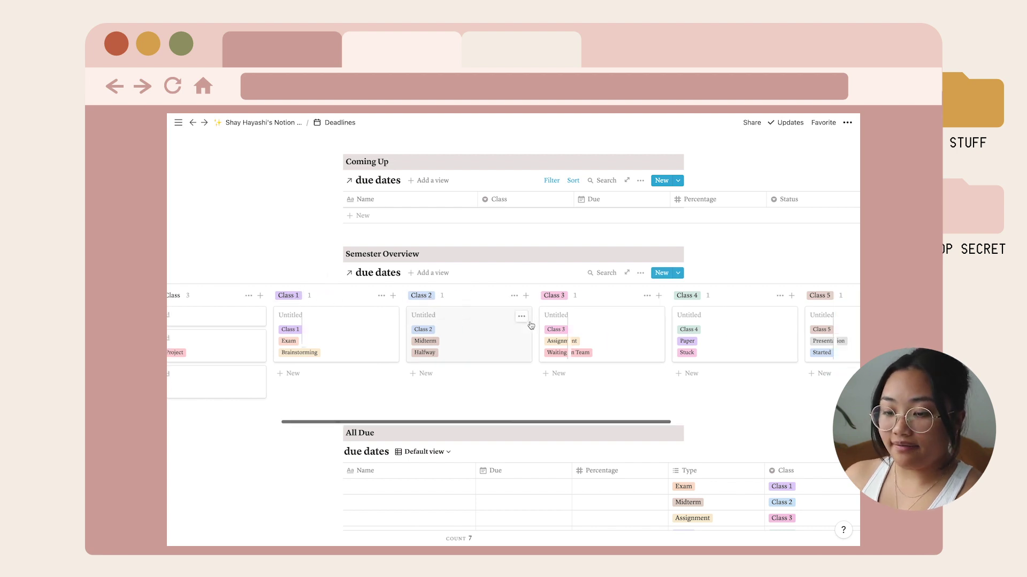
scroll(323, 378, left, 5)
scroll(322, 379, down, 3)
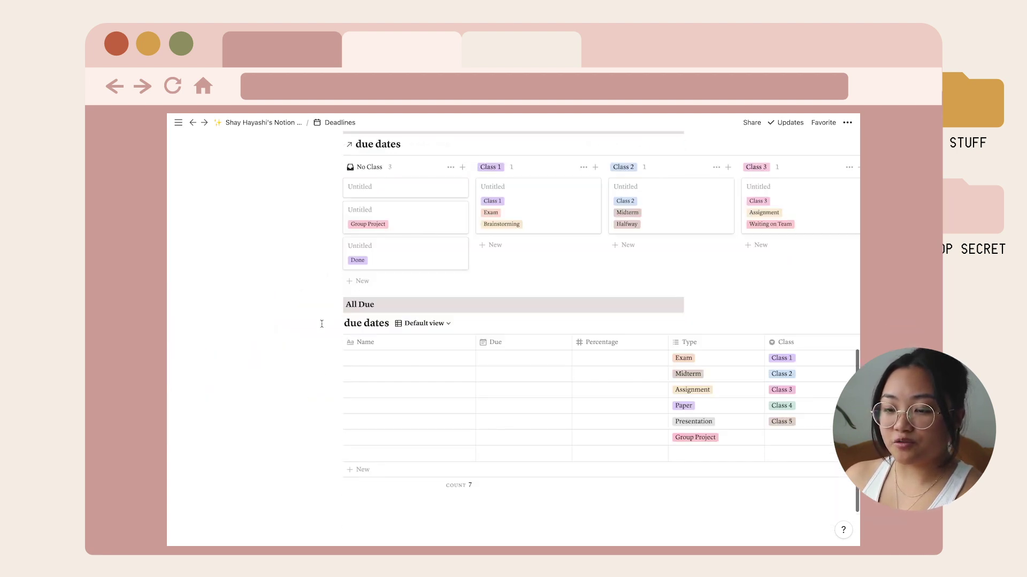
scroll(304, 323, down, 1)
scroll(304, 324, up, 1)
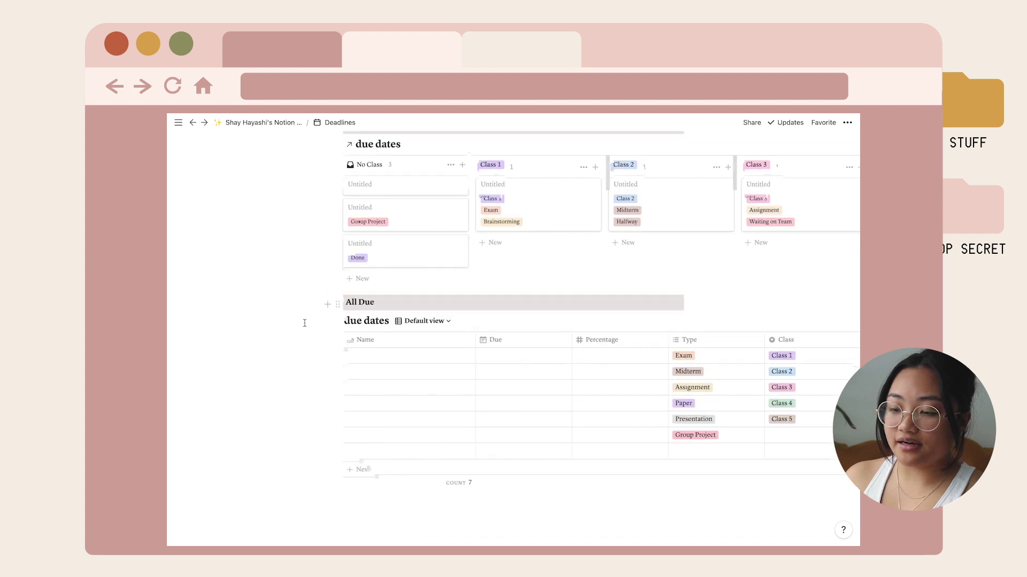
scroll(304, 325, down, 3)
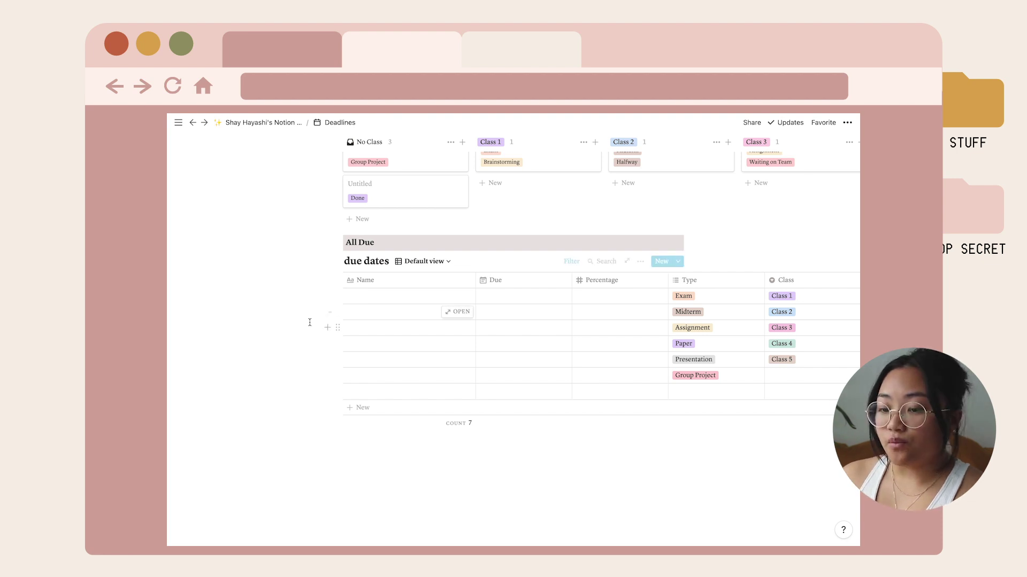
scroll(309, 322, right, 1)
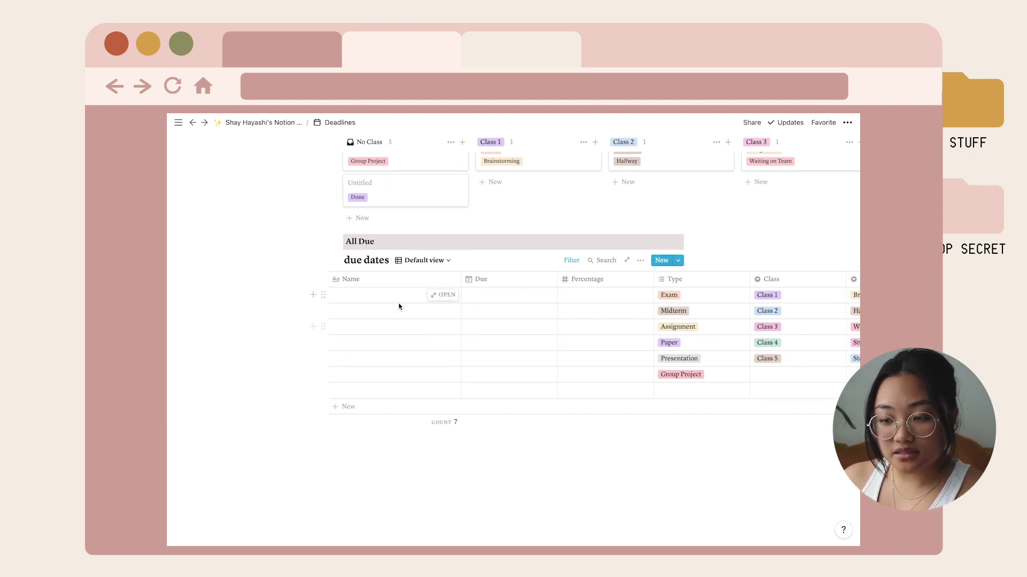
scroll(410, 310, left, 1)
scroll(411, 307, up, 5)
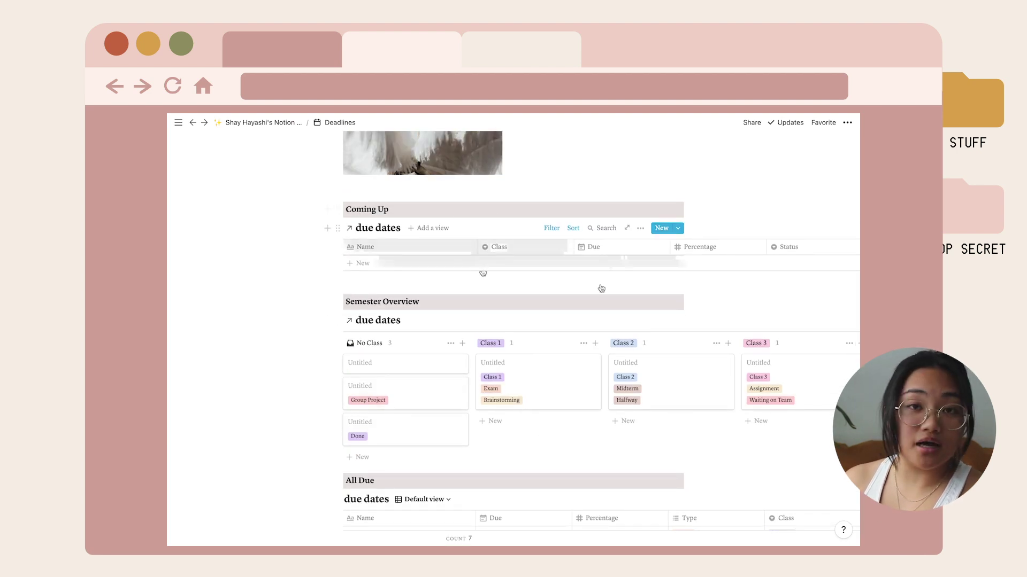
scroll(245, 414, up, 5)
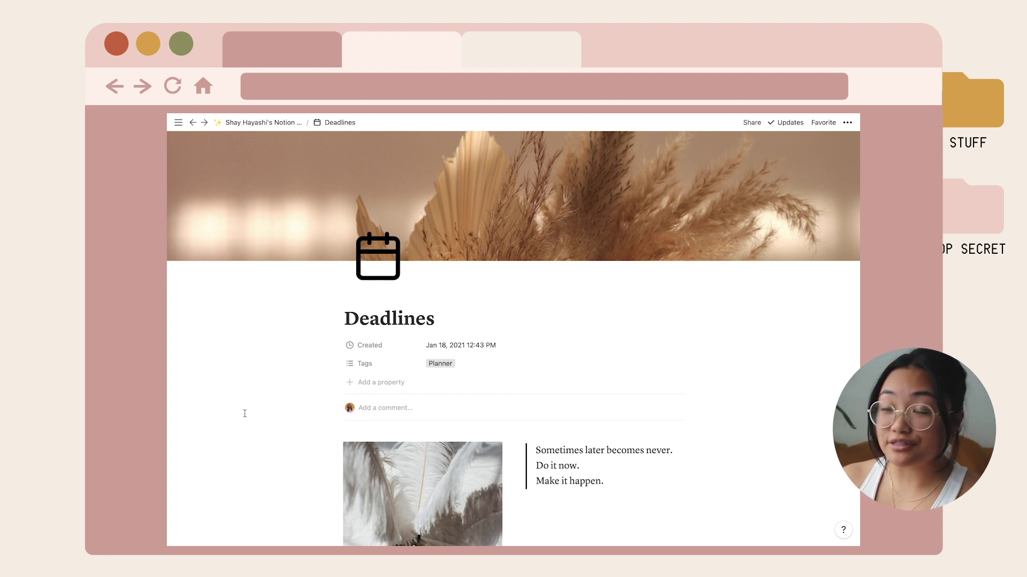
scroll(245, 413, down, 6)
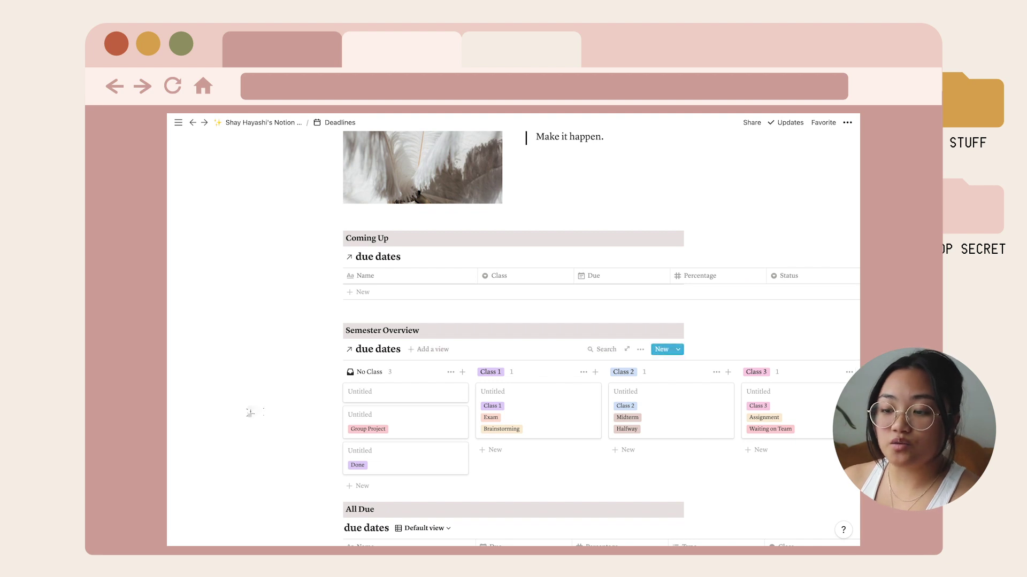
scroll(664, 388, right, 5)
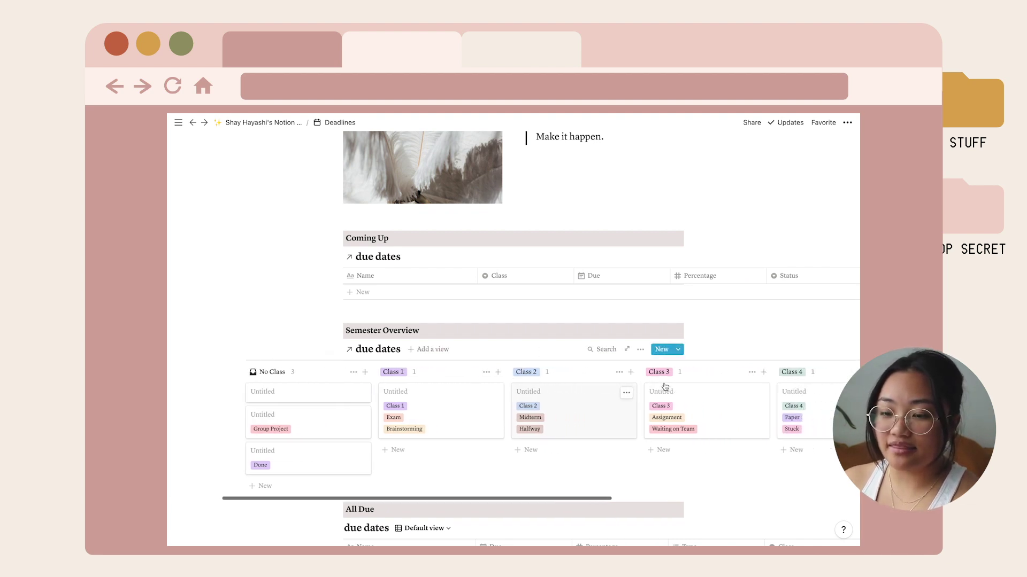
scroll(535, 390, right, 3)
scroll(375, 396, left, 6)
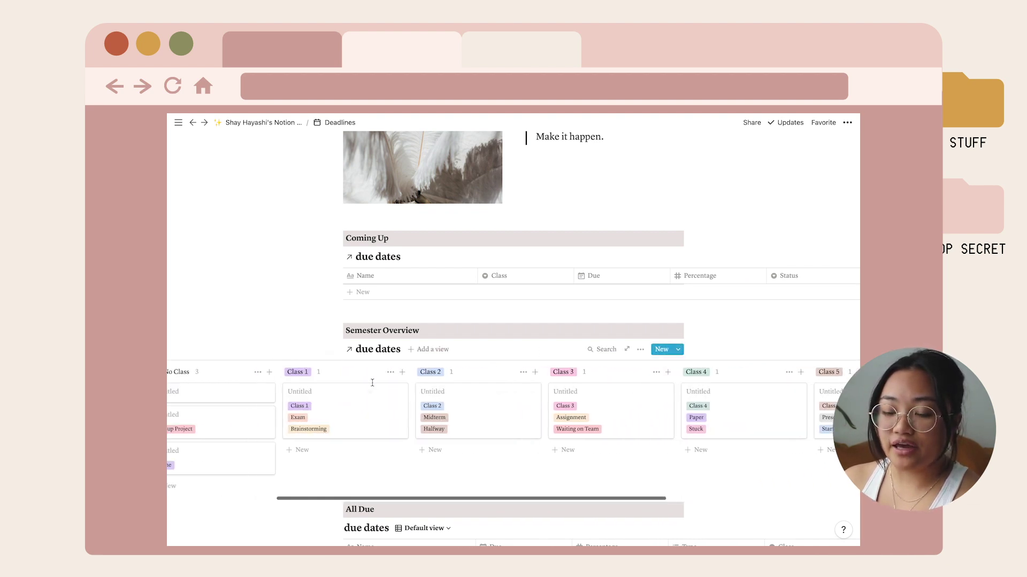
scroll(270, 420, down, 5)
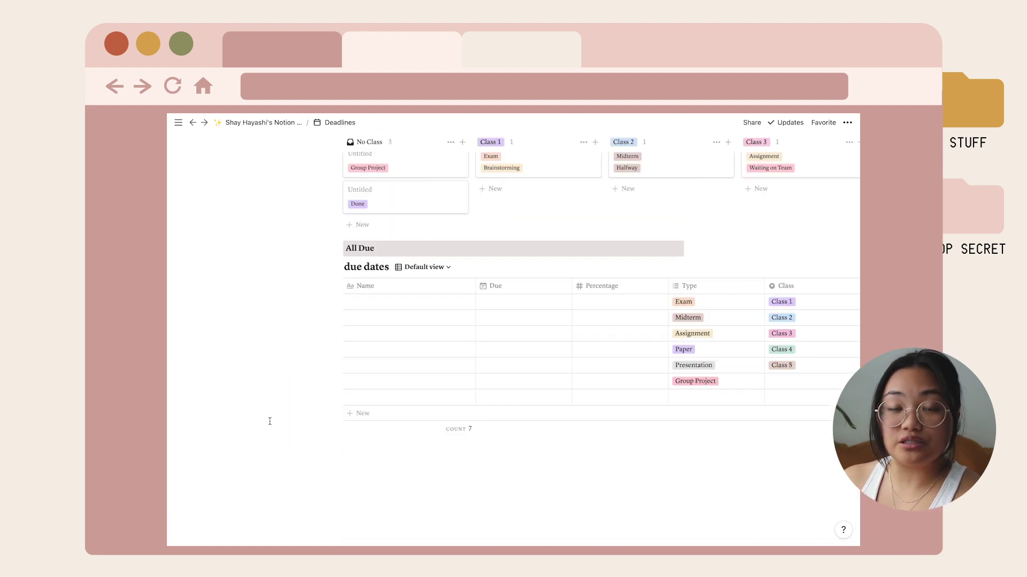
scroll(271, 420, up, 10)
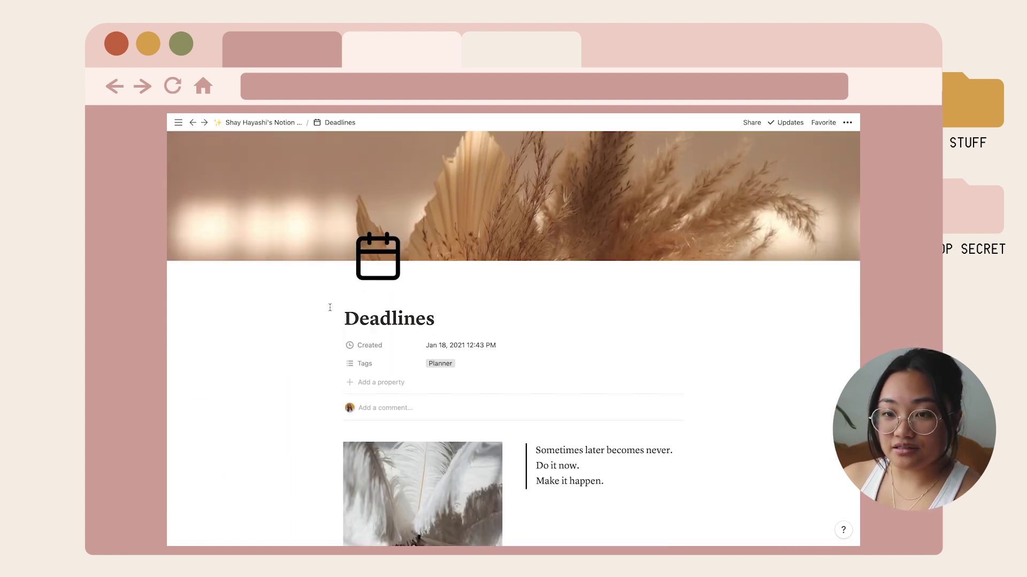
- Return to the home. dashboard through the sidebar page list
click(178, 123)
click(207, 330)
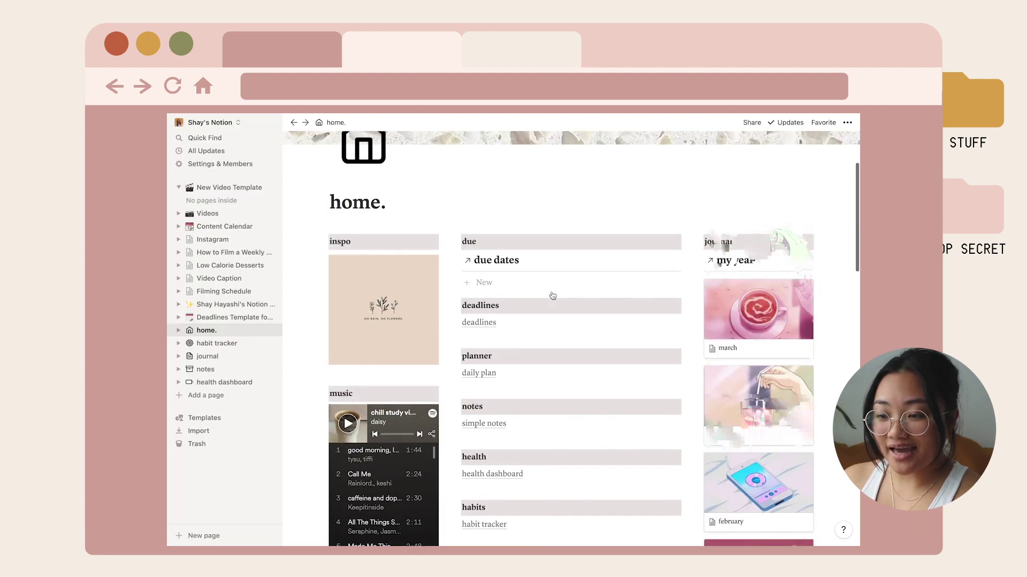
scroll(552, 292, down, 2)
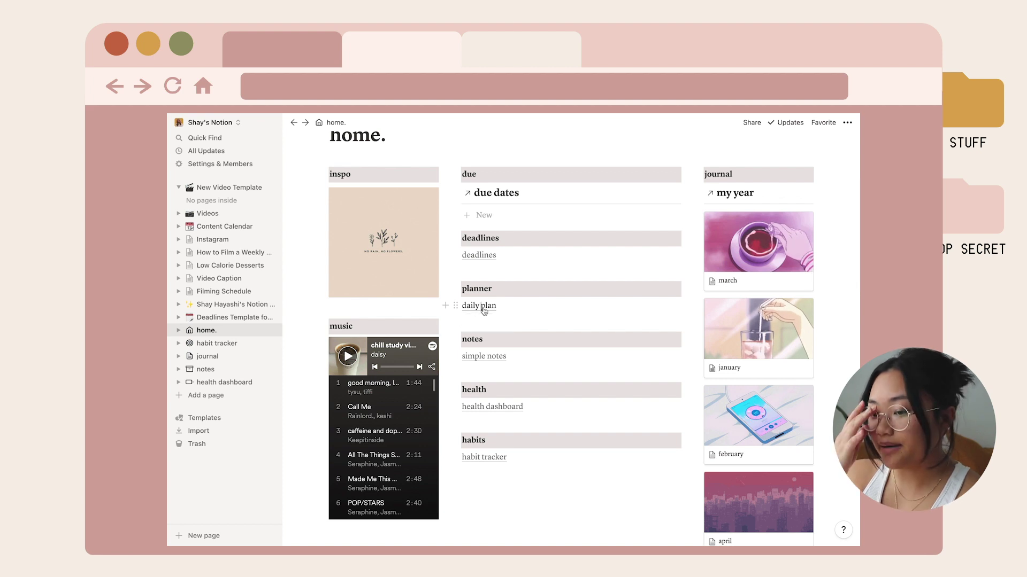
- Open the daily plan page and scroll its tasks board to the far right
click(484, 305)
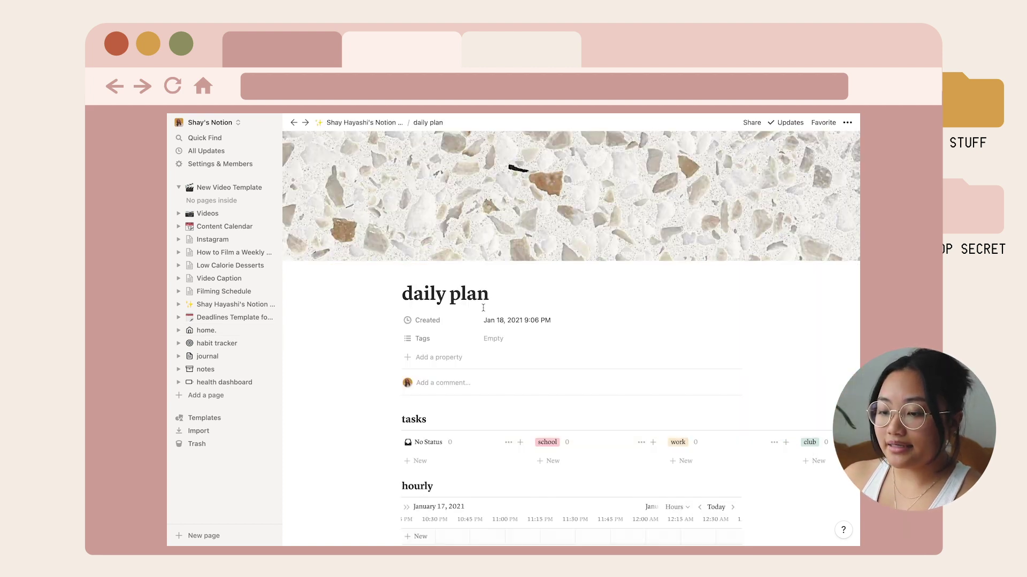
scroll(371, 408, down, 3)
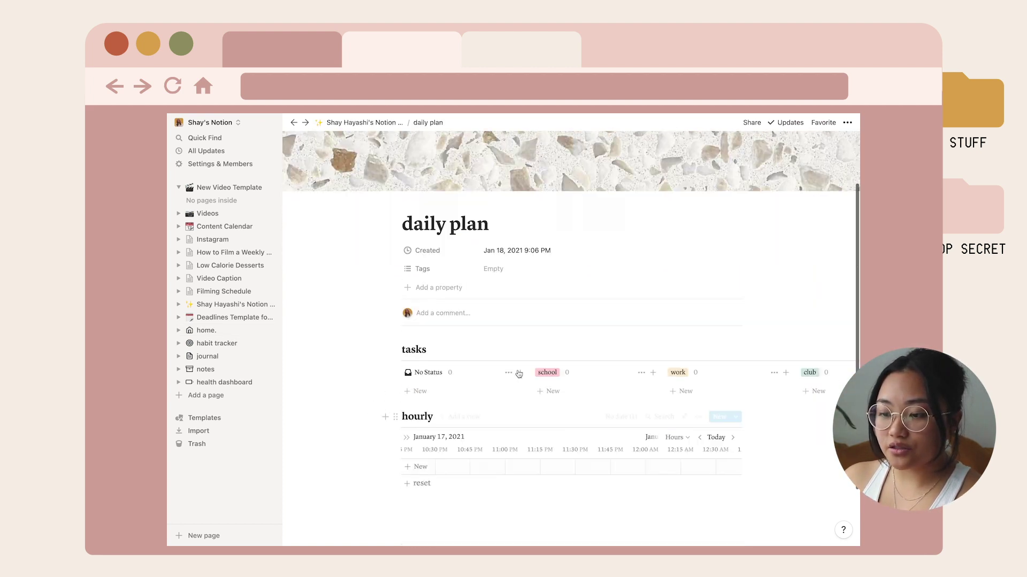
scroll(537, 376, right, 3)
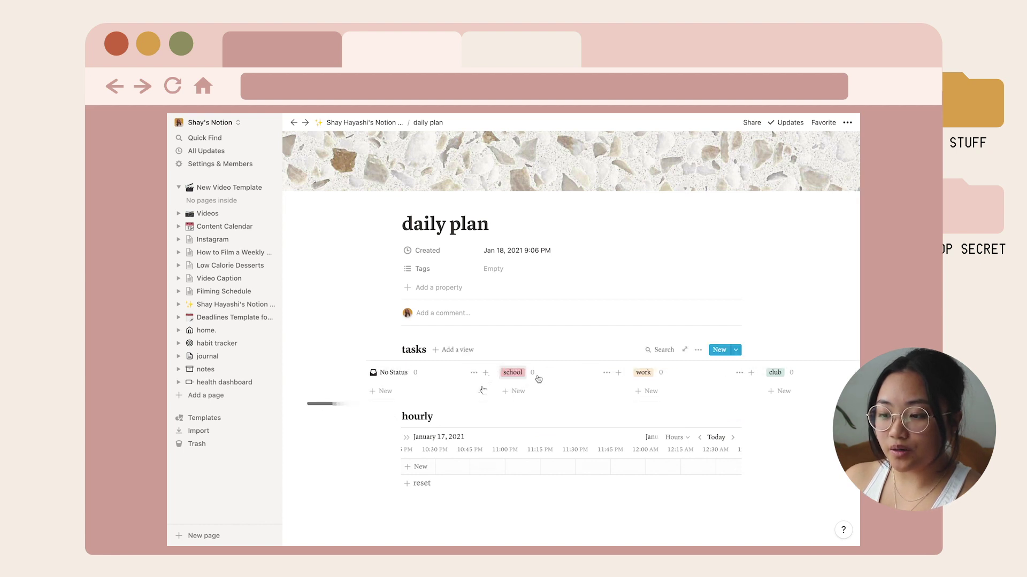
scroll(645, 396, right, 3)
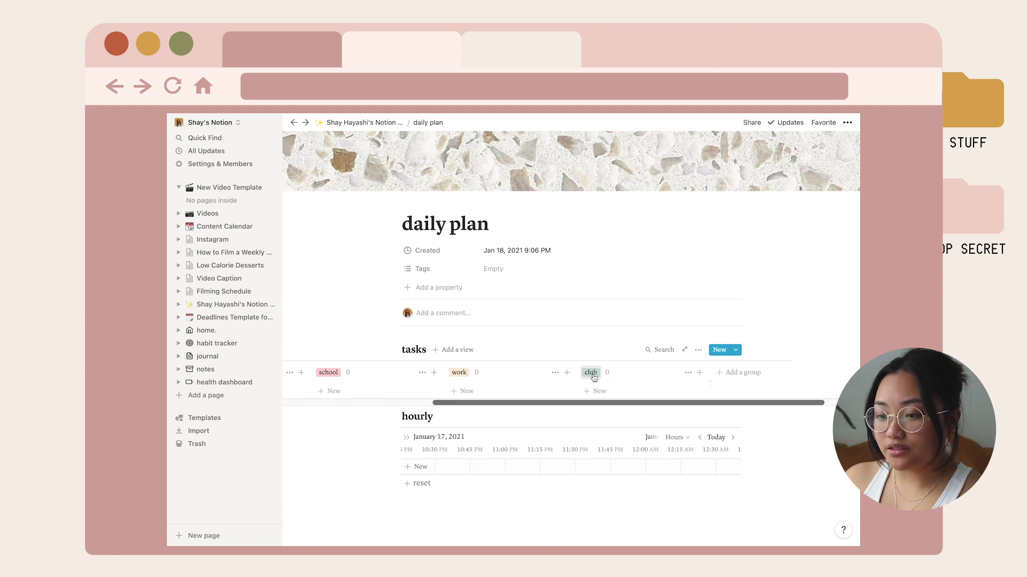
scroll(709, 385, right, 2)
scroll(706, 380, right, 1)
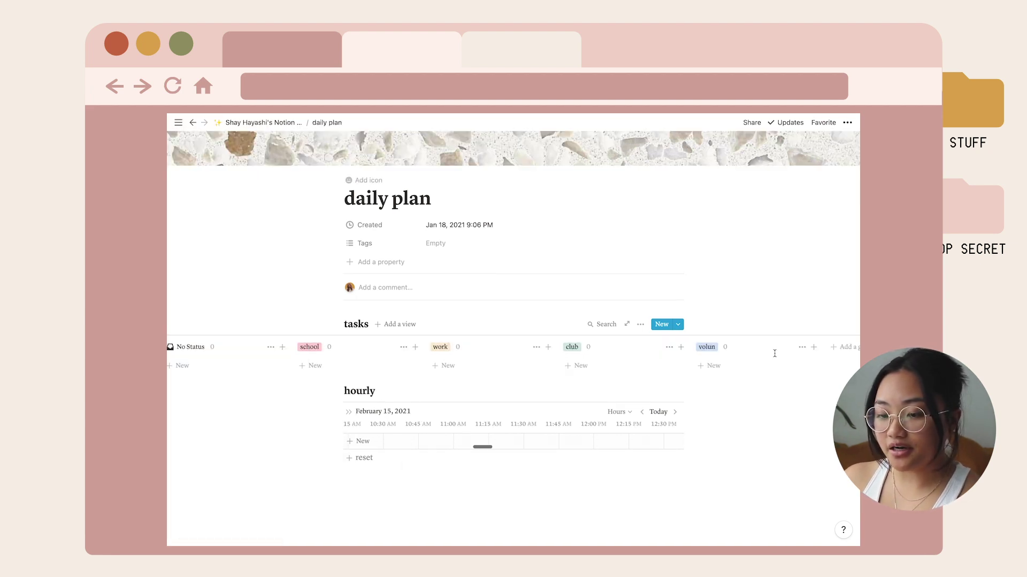
- Add a 'volunteer' group to the tasks board and create a new card in it
click(837, 347)
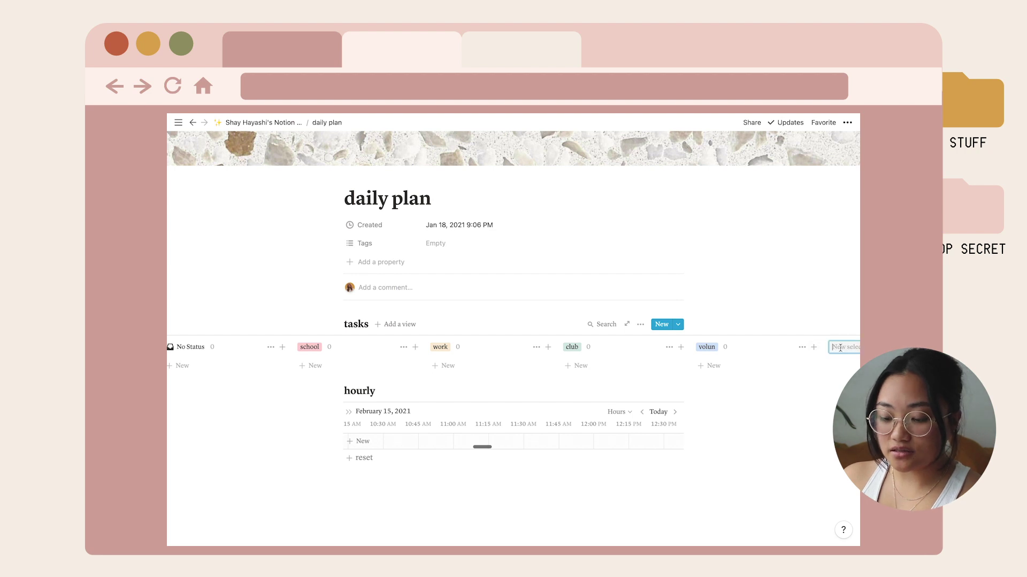
text(volunte)
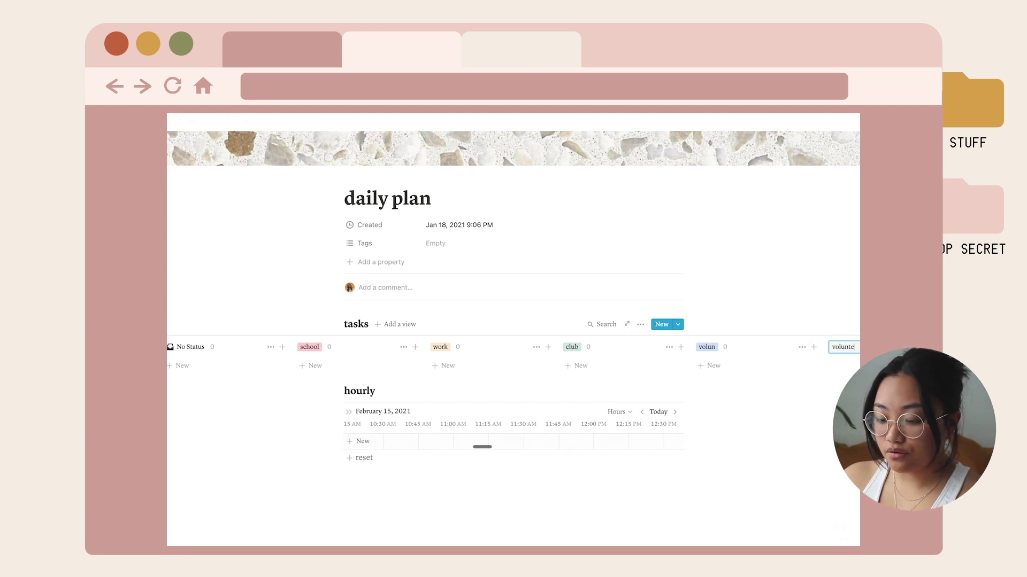
text(er)
key(Return)
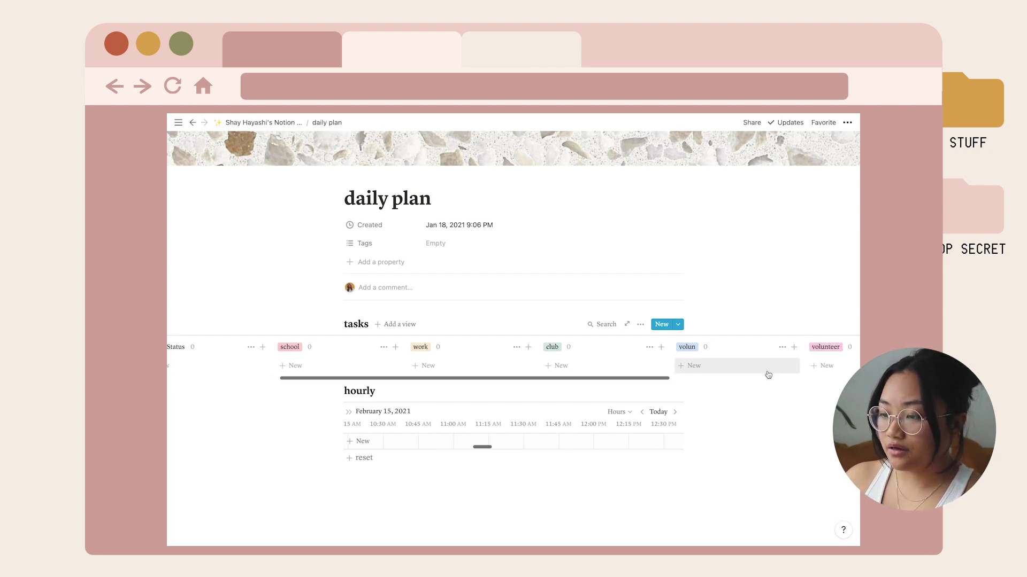
scroll(767, 374, right, 6)
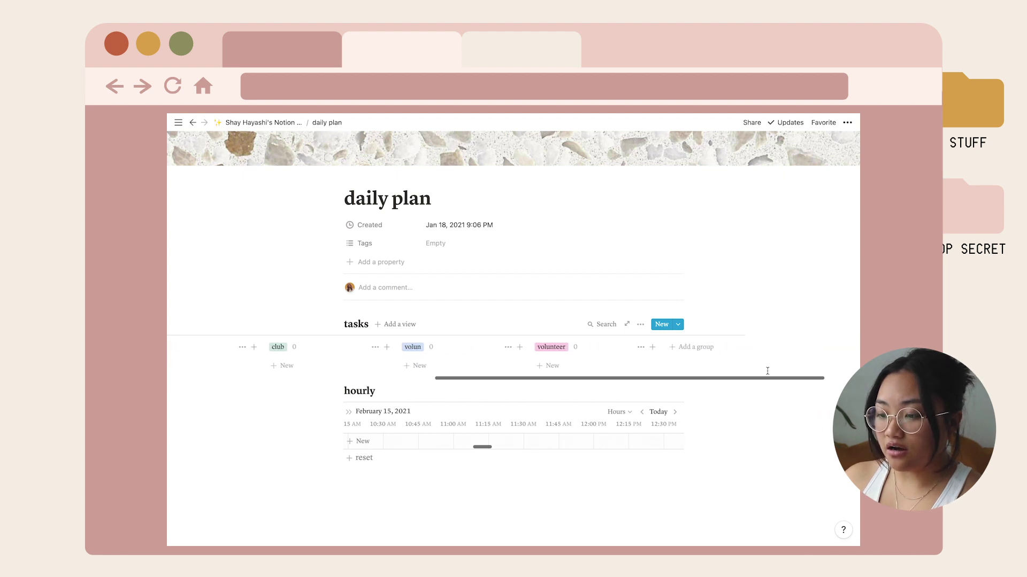
scroll(767, 371, right, 1)
click(536, 366)
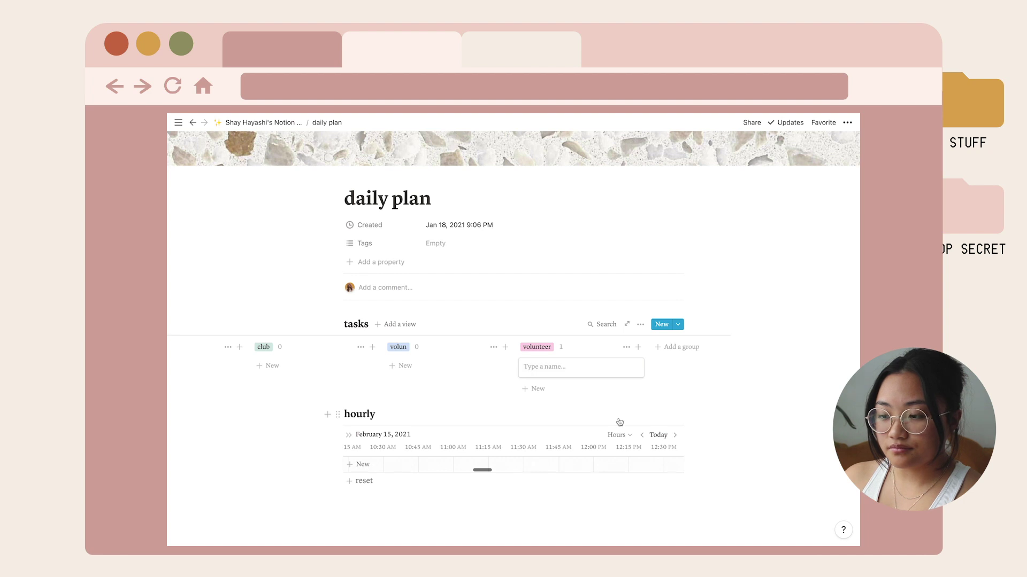
- Jump the hourly timeline below the board to today
scroll(628, 423, down, 1)
scroll(629, 424, down, 1)
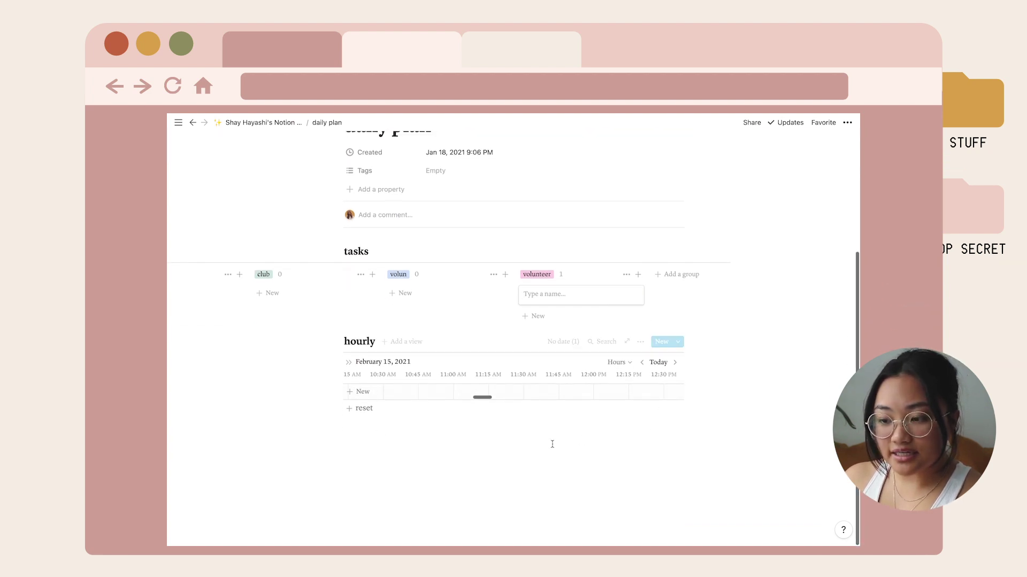
click(658, 362)
- Preview the Untitled volunteer card, close it, and add a new hourly timeline entry
mouse_move(612, 299)
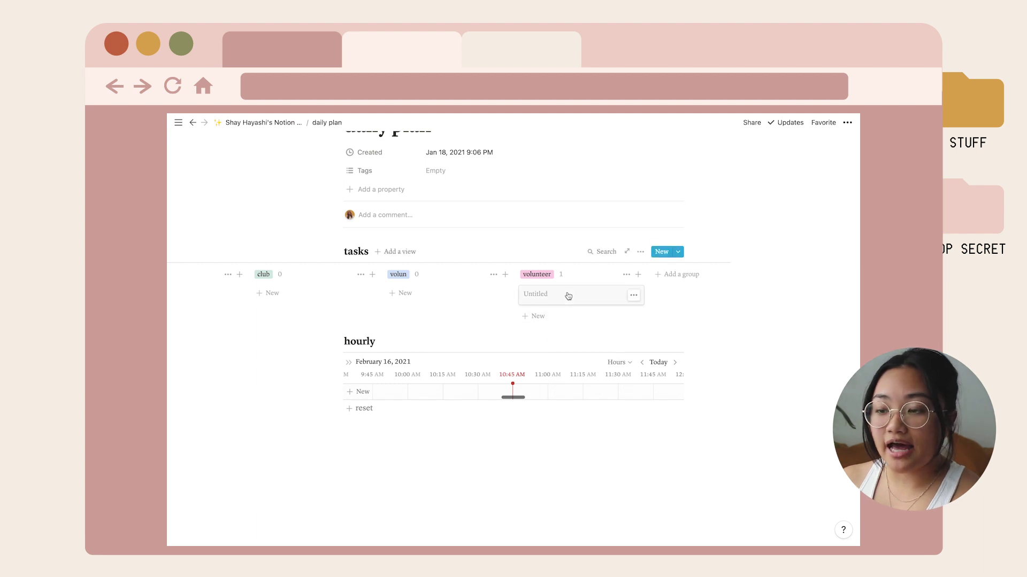
click(625, 300)
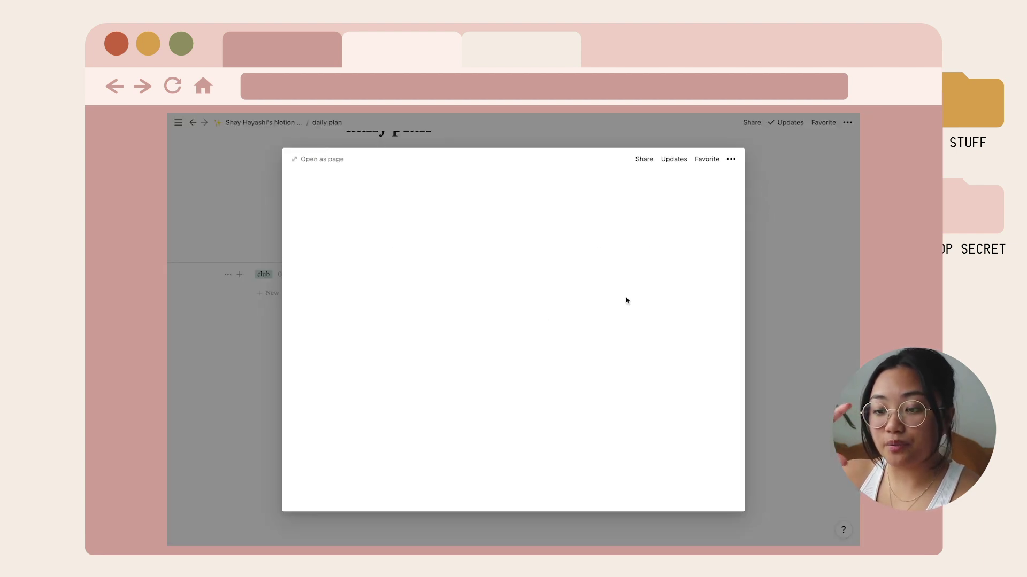
click(747, 273)
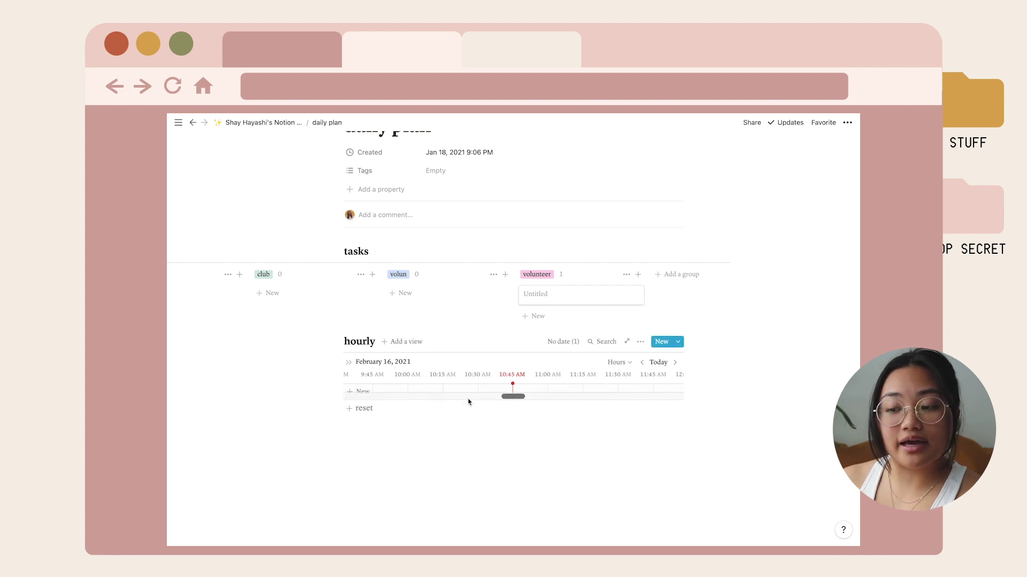
click(513, 393)
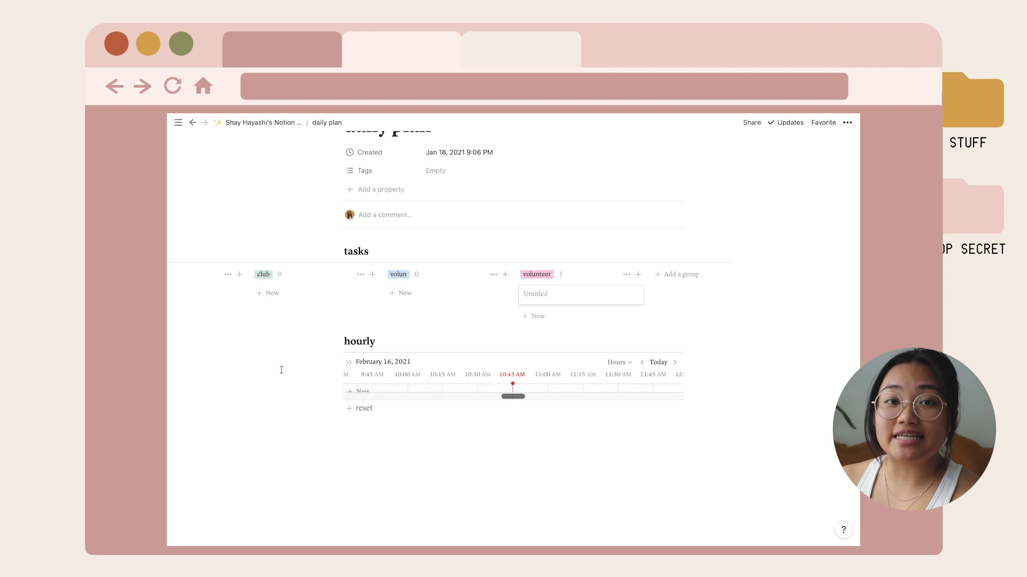
scroll(281, 368, up, 2)
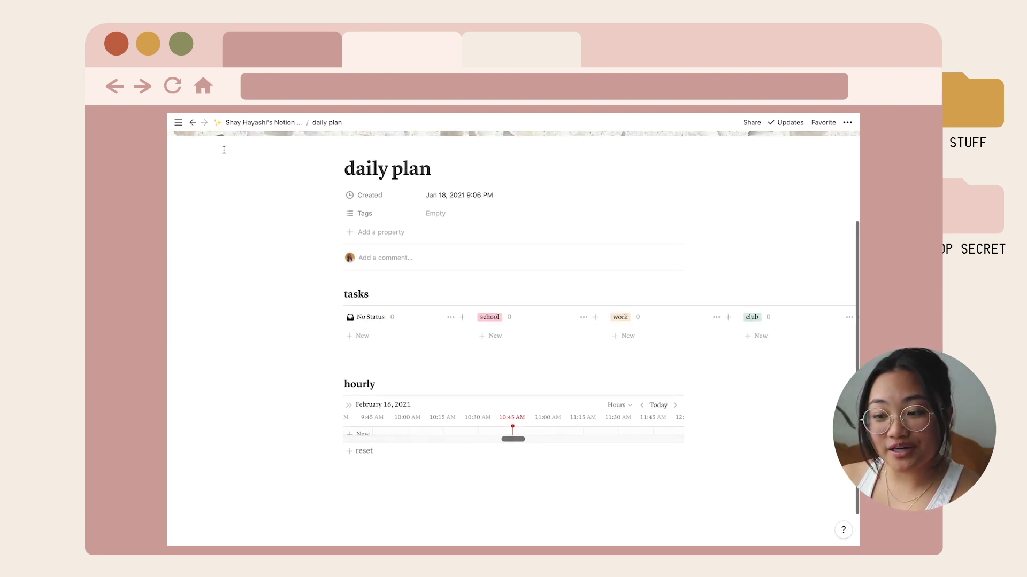
- Pin the sidebar, open the simple notes database from home., then return to home
mouse_move(180, 150)
key(ctrl+backslash)
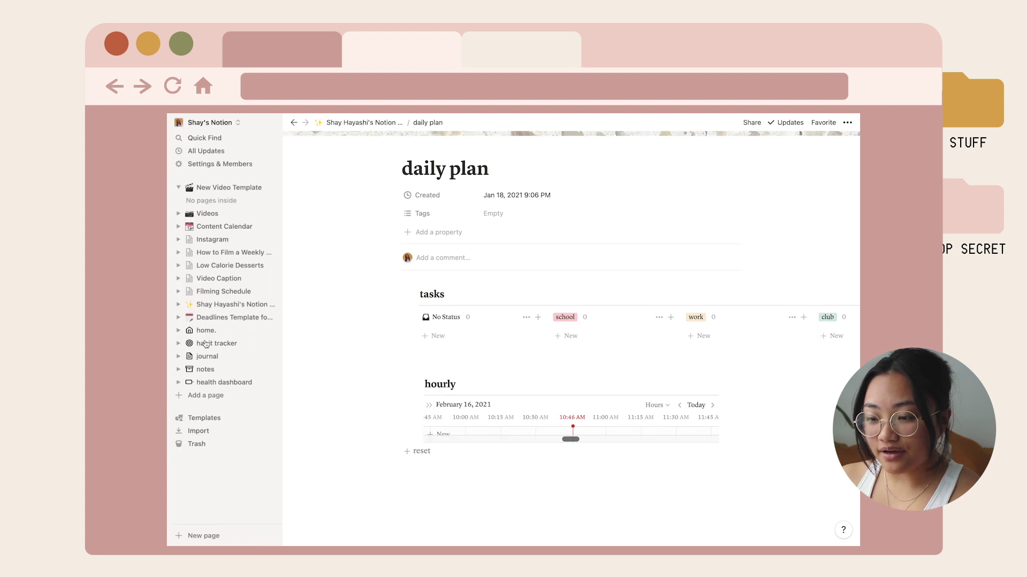
click(210, 331)
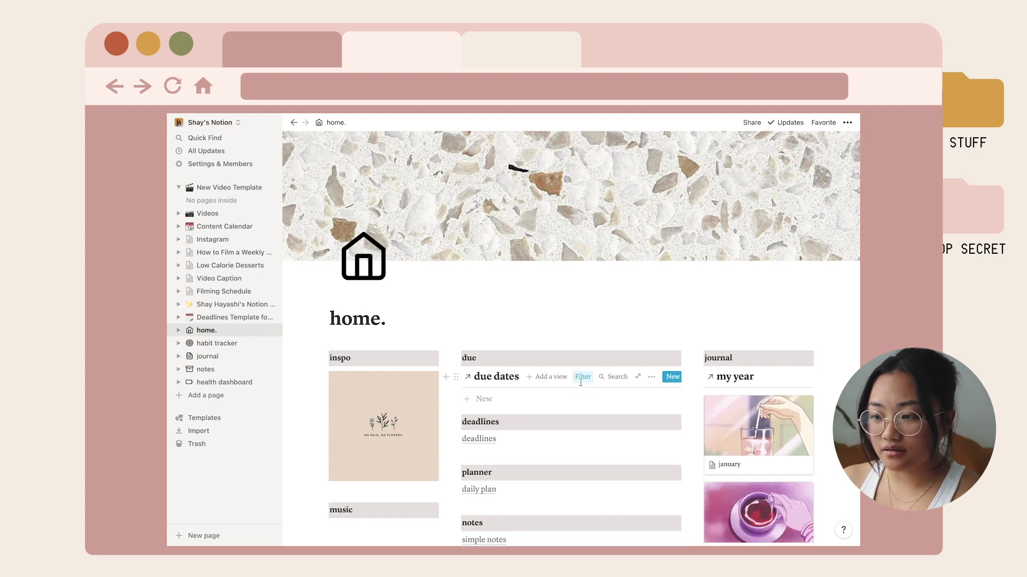
scroll(581, 384, down, 5)
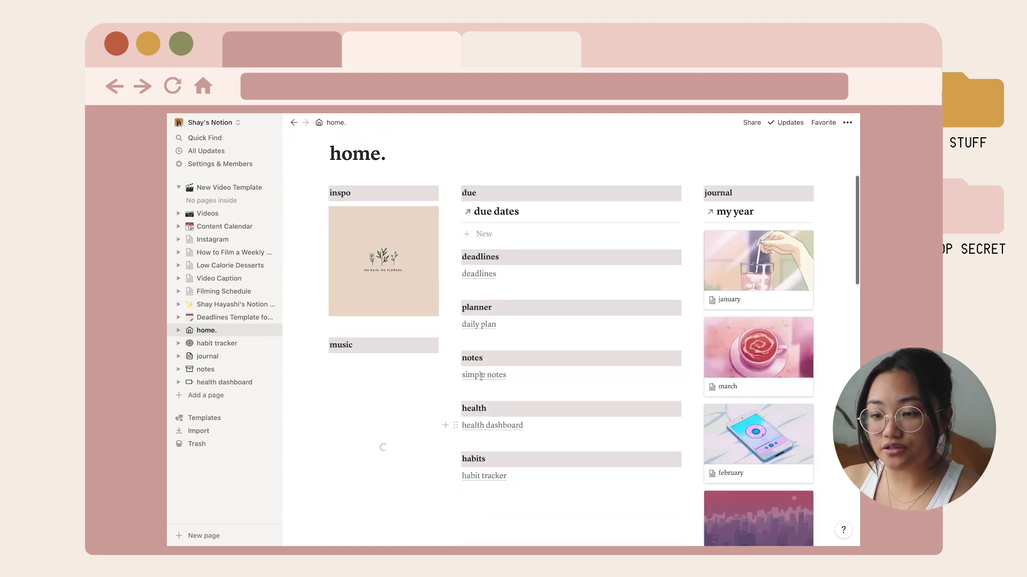
click(482, 379)
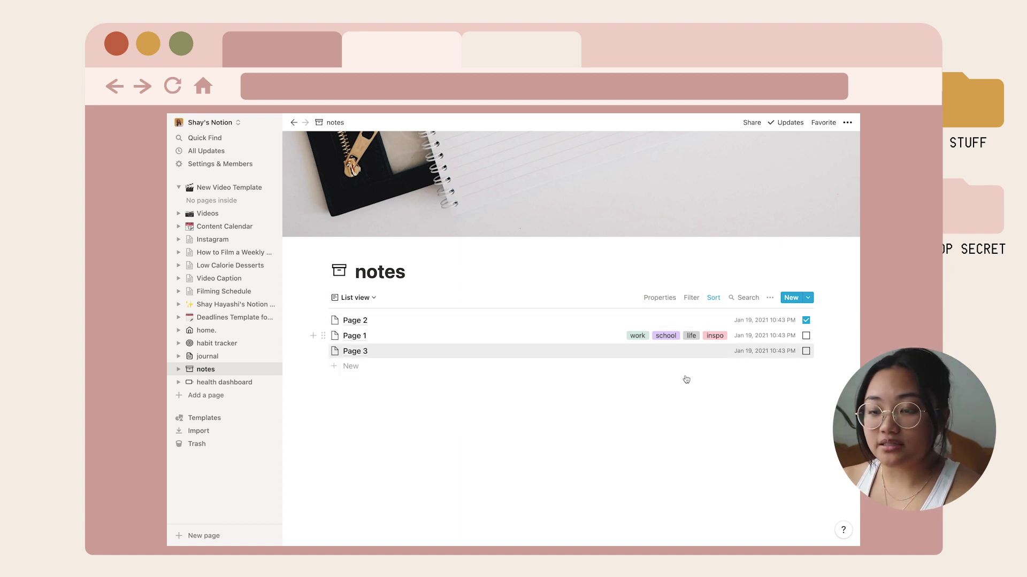
click(236, 332)
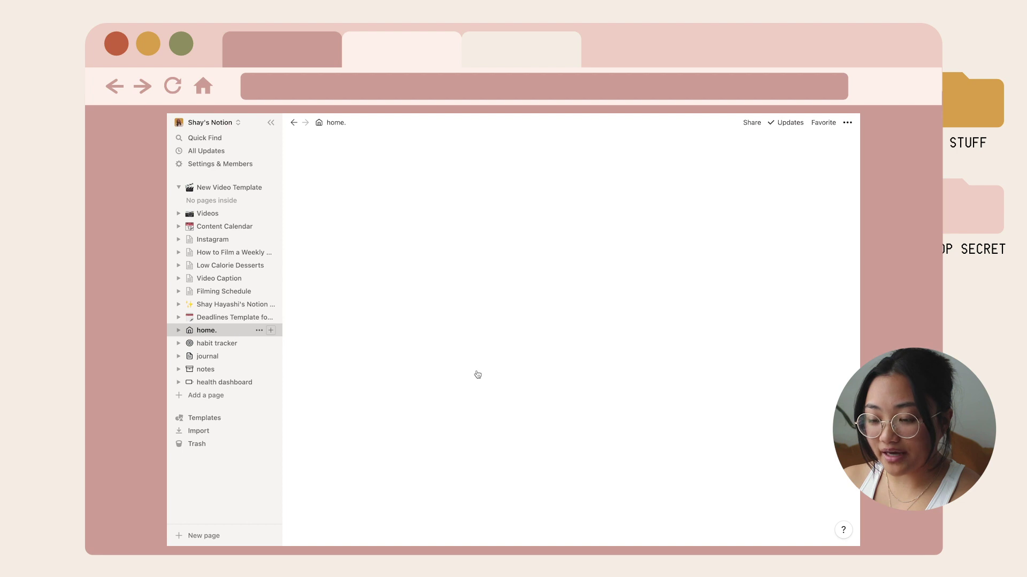
- Open the health dashboard and expand the doctor, dentist, chiro and specialist toggles
click(504, 388)
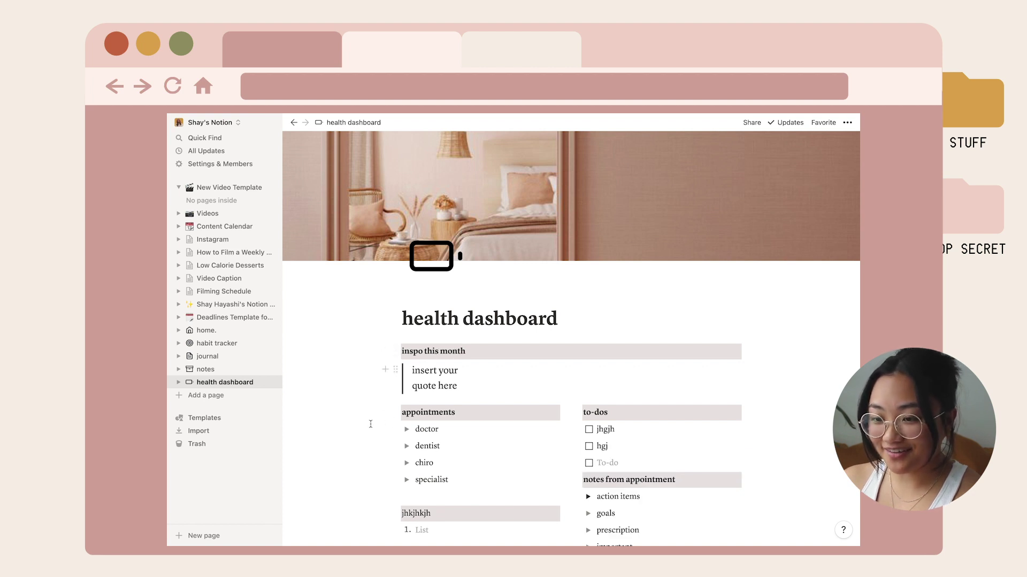
scroll(354, 426, down, 3)
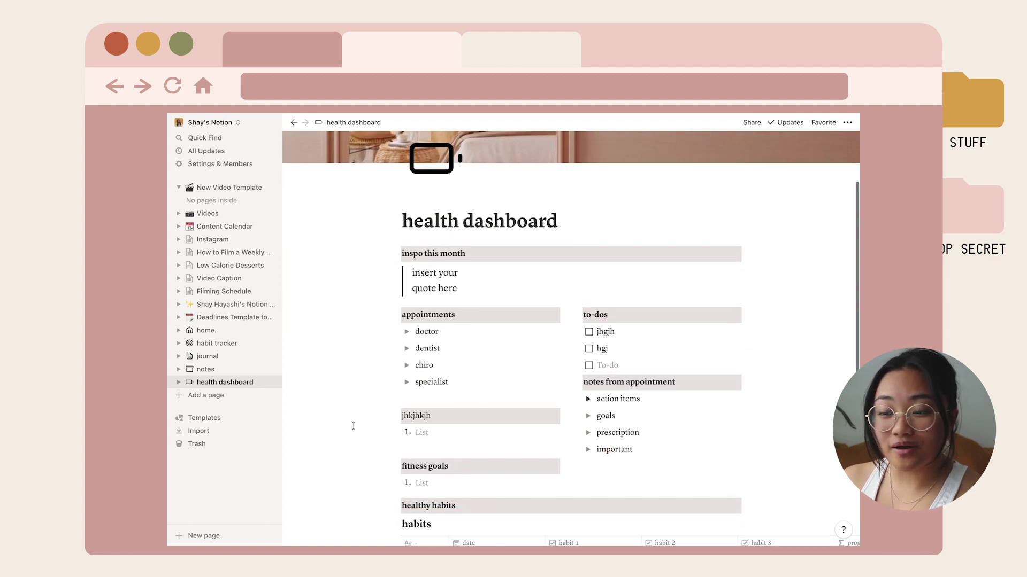
click(407, 316)
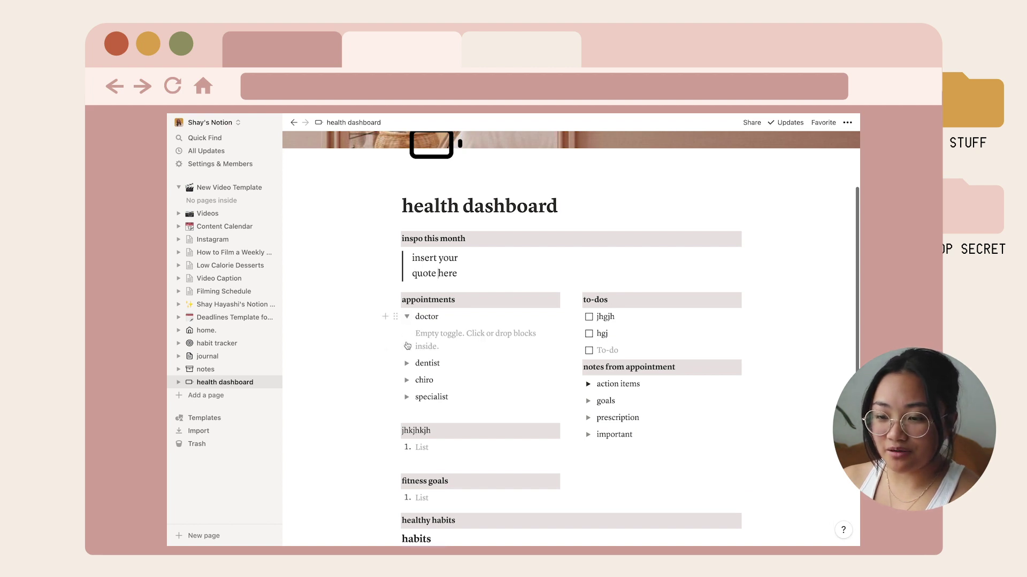
click(406, 363)
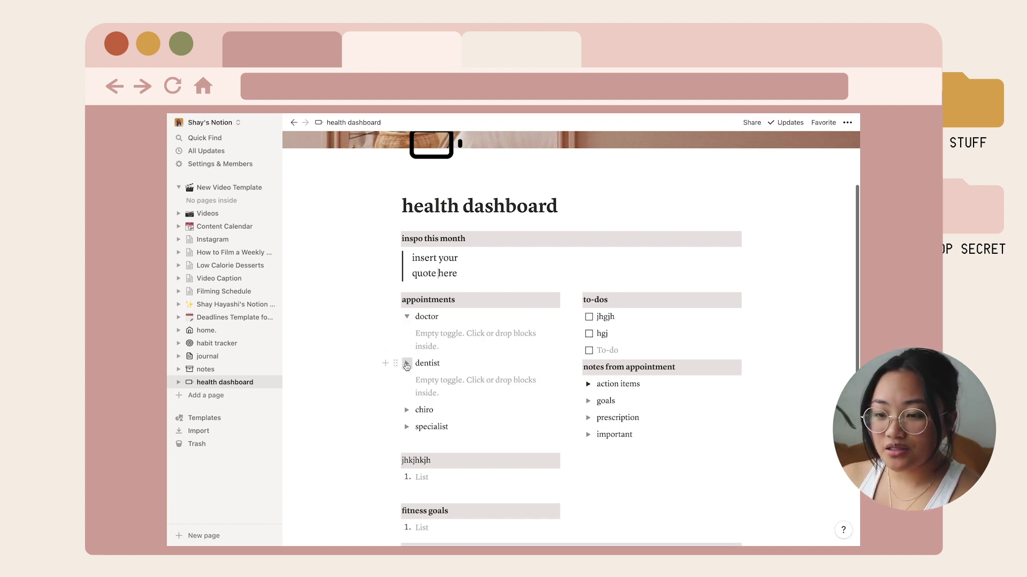
click(406, 409)
click(407, 457)
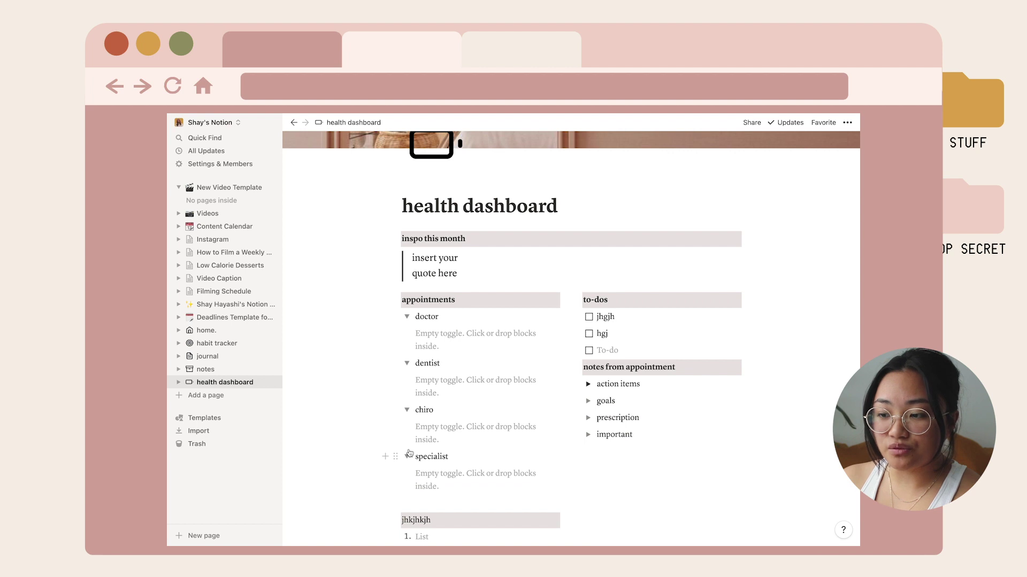
- Write 'check out the weird mole' under doctor, then collapse all four toggles
click(443, 334)
text(check out the we)
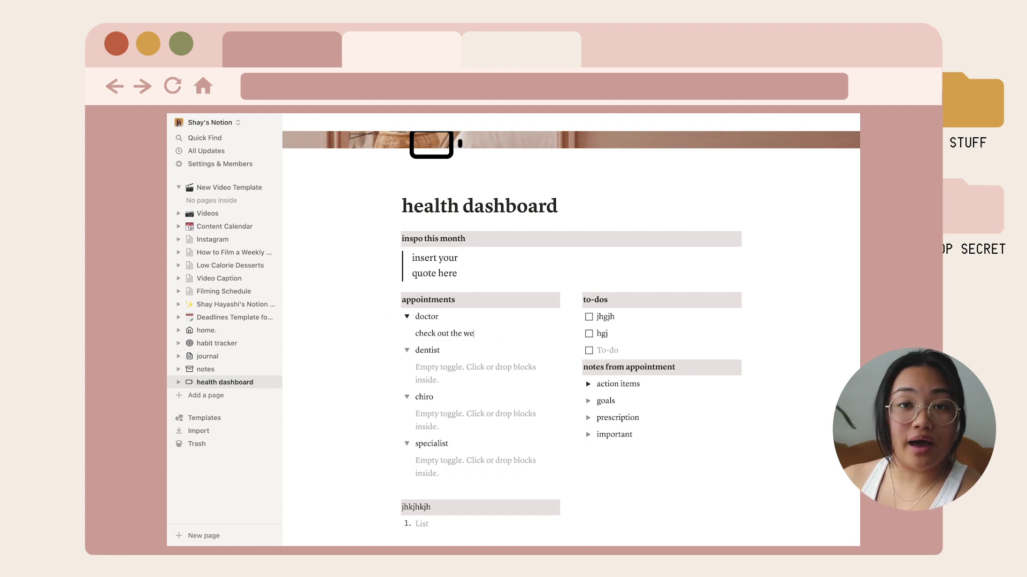
text(ird mole)
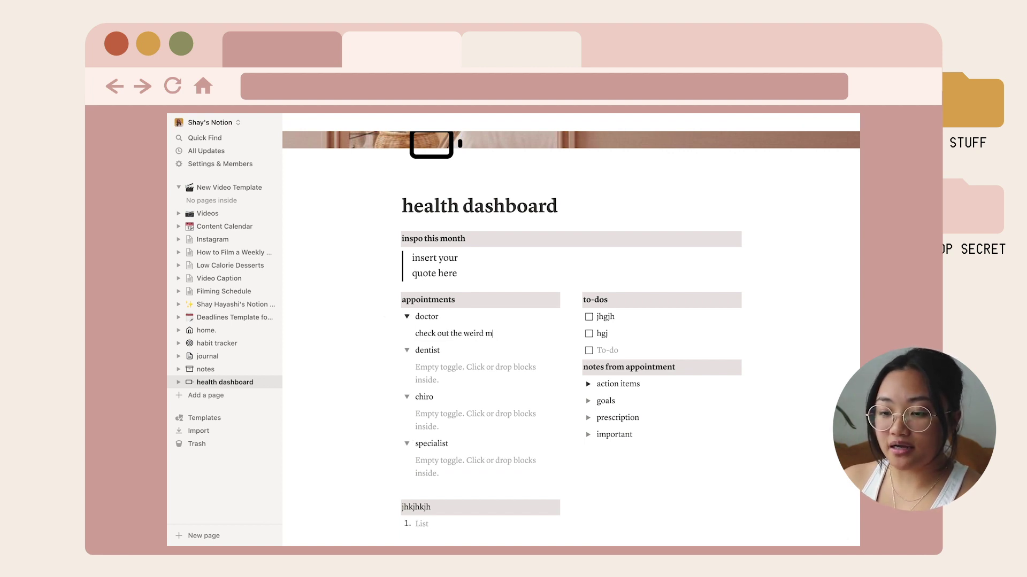
click(407, 316)
click(407, 334)
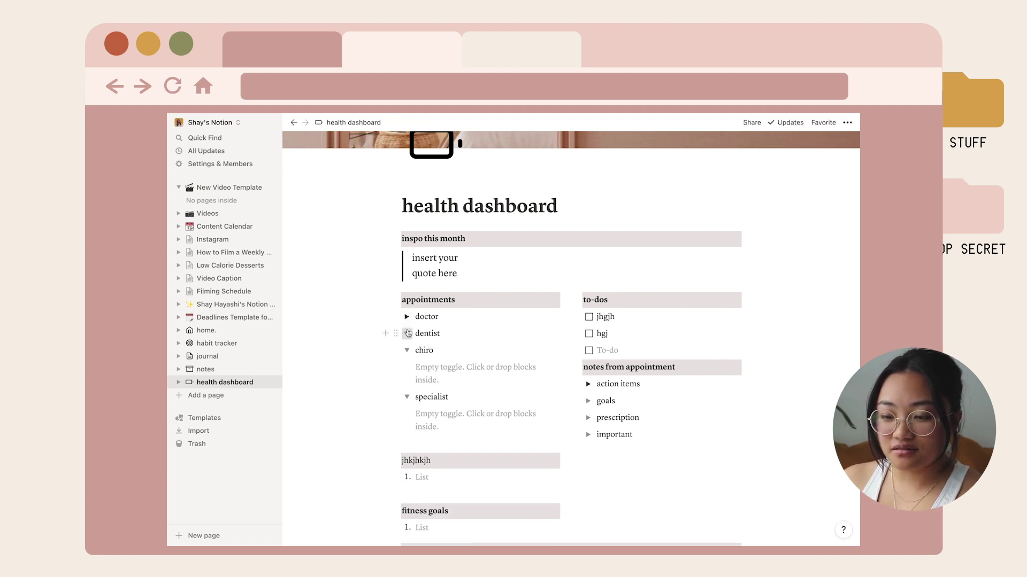
click(407, 350)
click(407, 368)
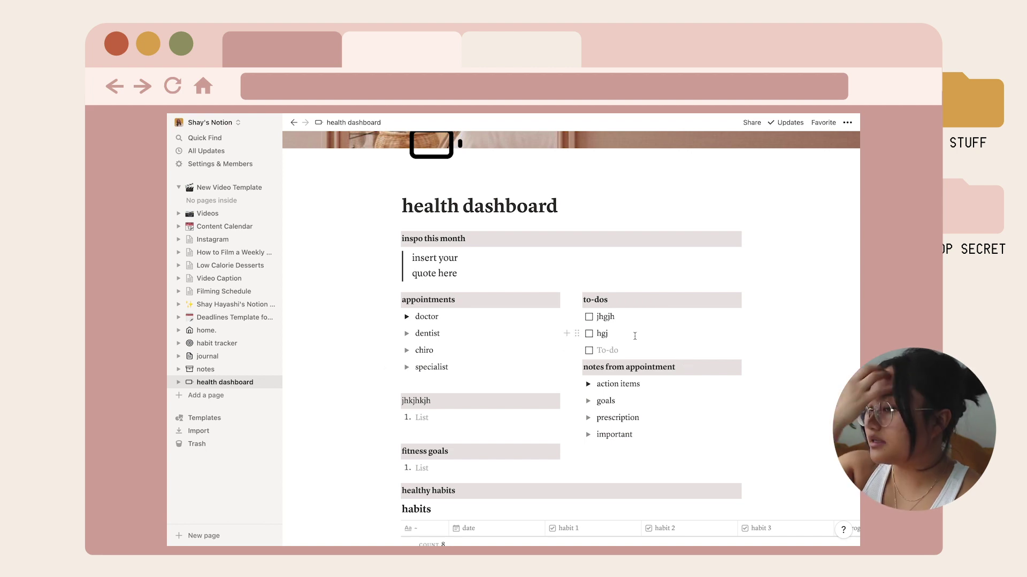
- Add a 'get prescription' item to the health dashboard to-do list
key(Escape)
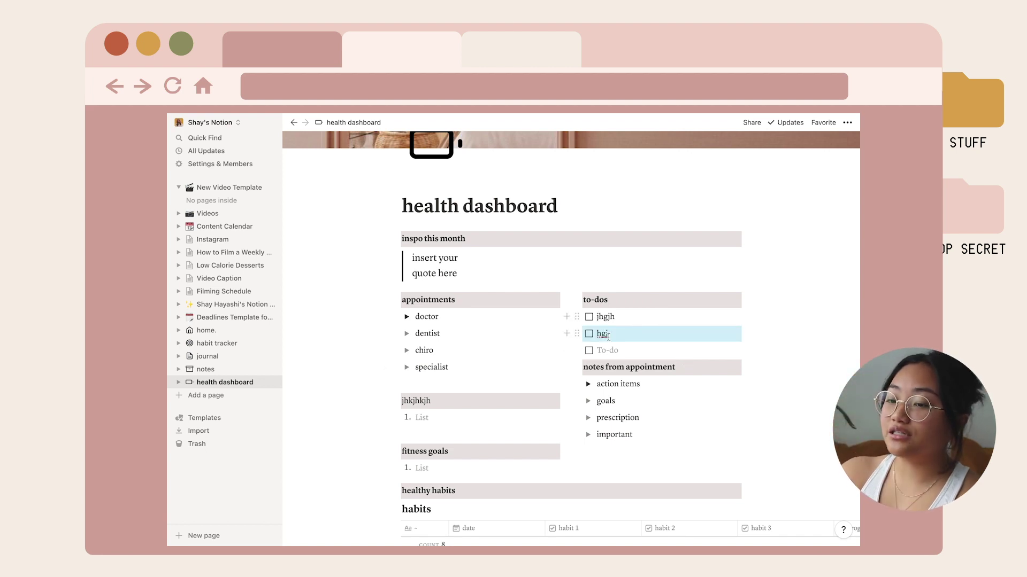
click(611, 351)
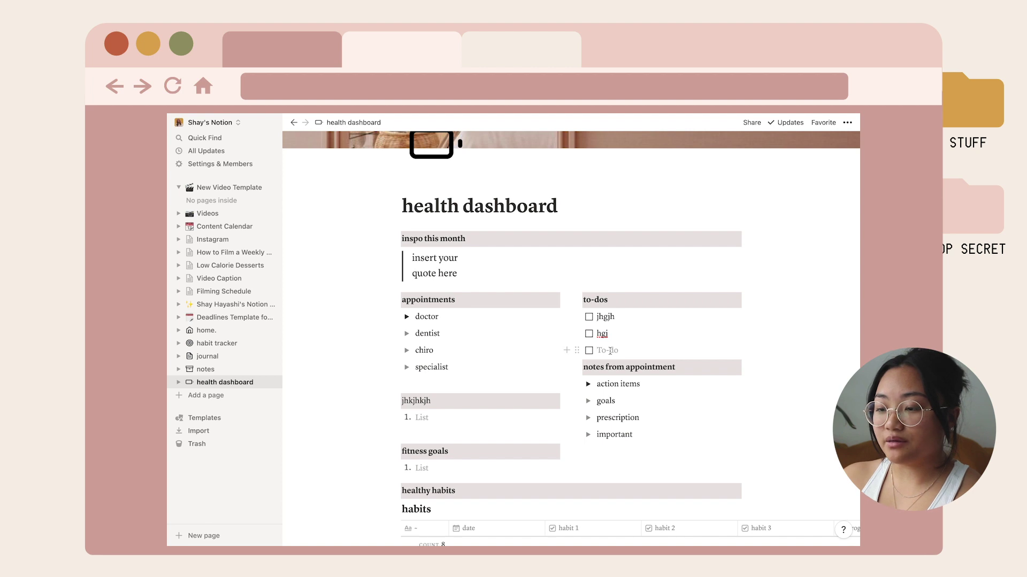
text(get prescription)
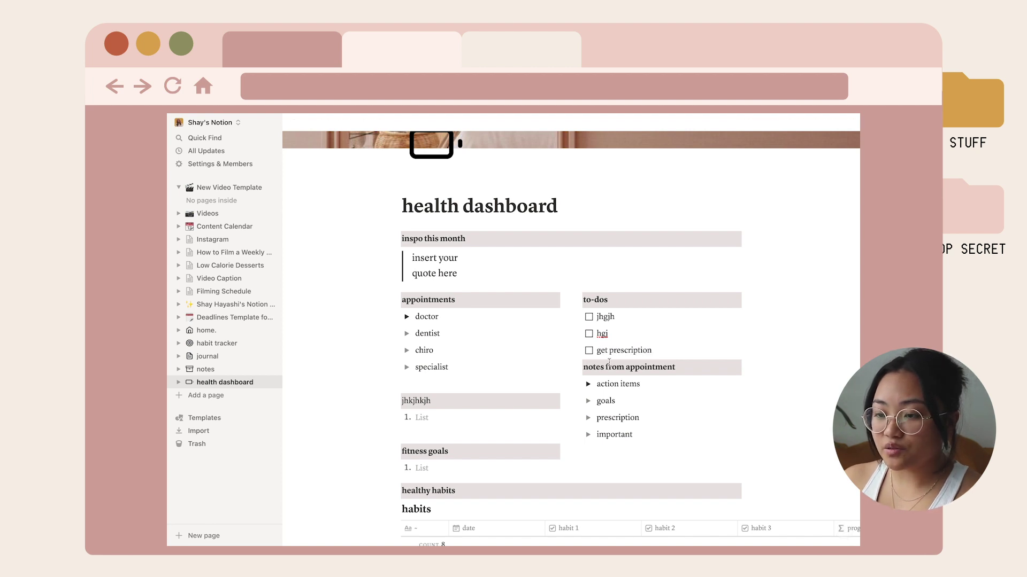
- Expand the action items, goals, prescription and important toggles
click(589, 384)
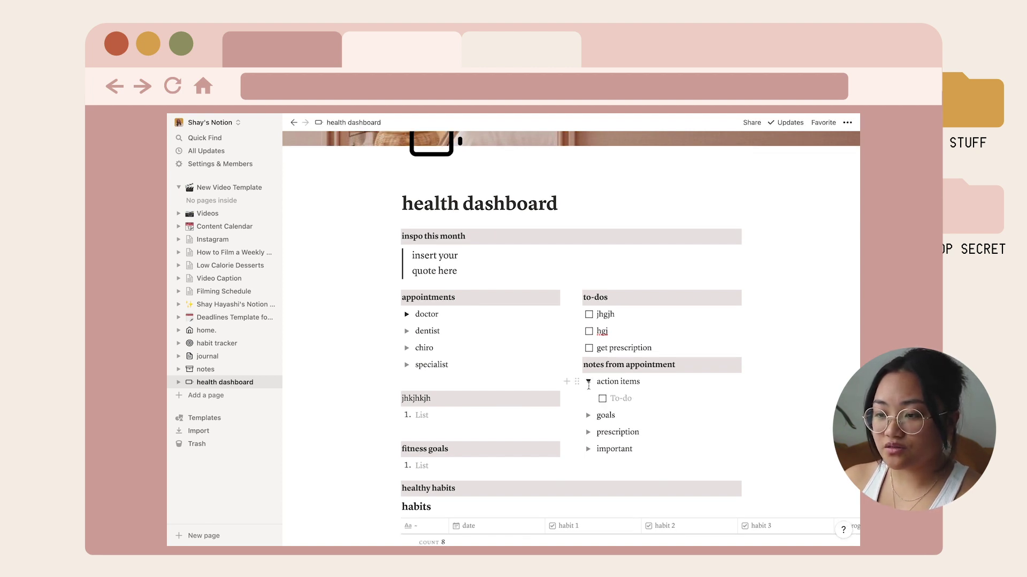
scroll(590, 393, down, 1)
click(590, 393)
scroll(590, 395, down, 1)
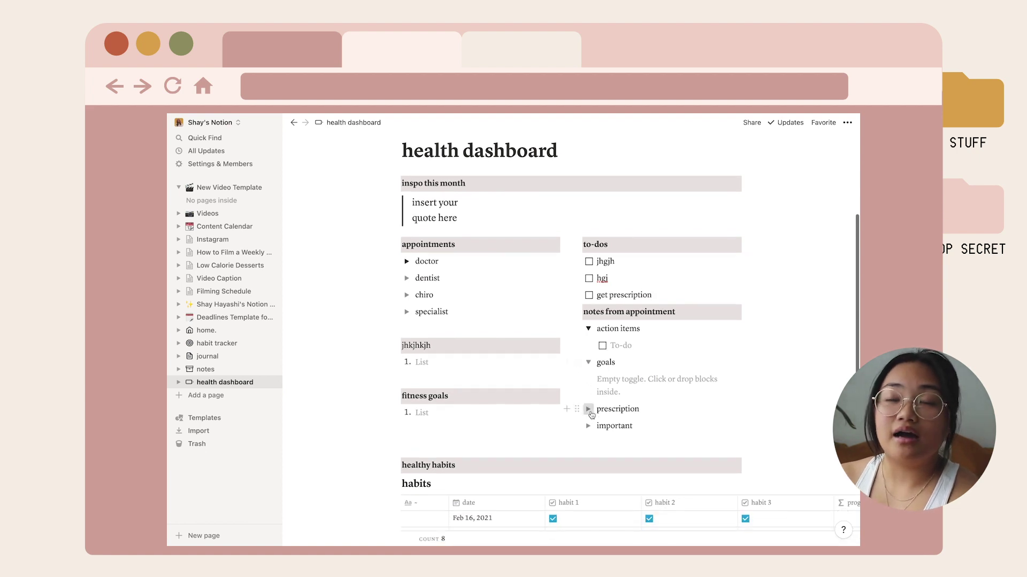
click(588, 409)
click(588, 456)
scroll(594, 464, down, 1)
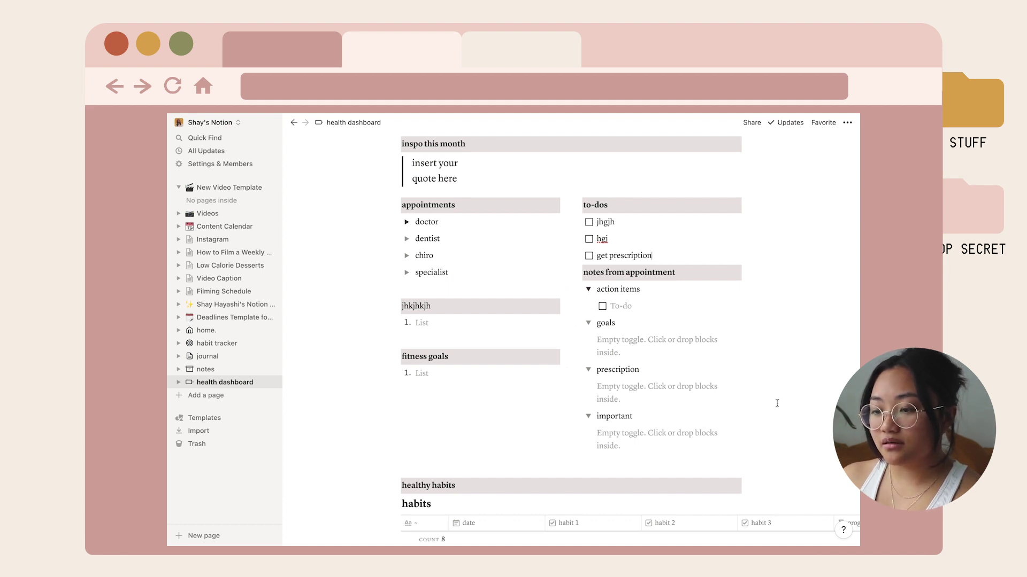
- Replace the 'jhkjhkjh' heading with 'healthy eating goals' and make it bold
scroll(777, 404, down, 1)
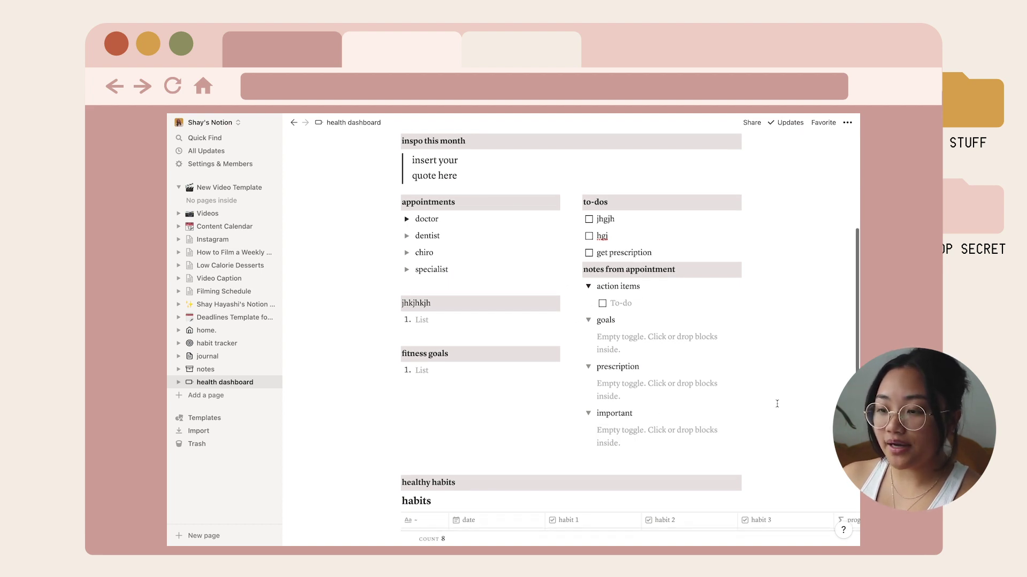
double_click(416, 303)
text(heal)
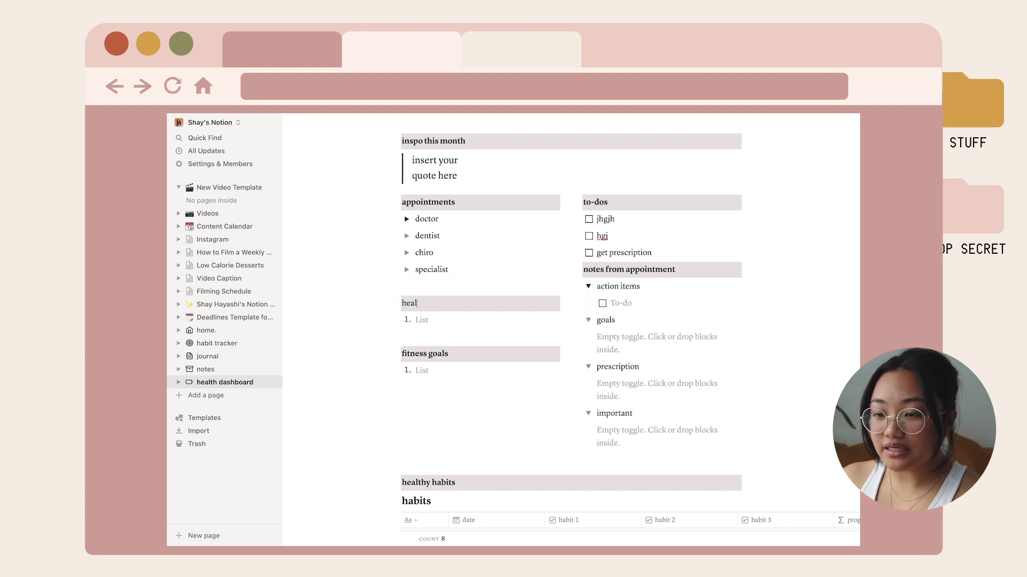
text(thy eating goals)
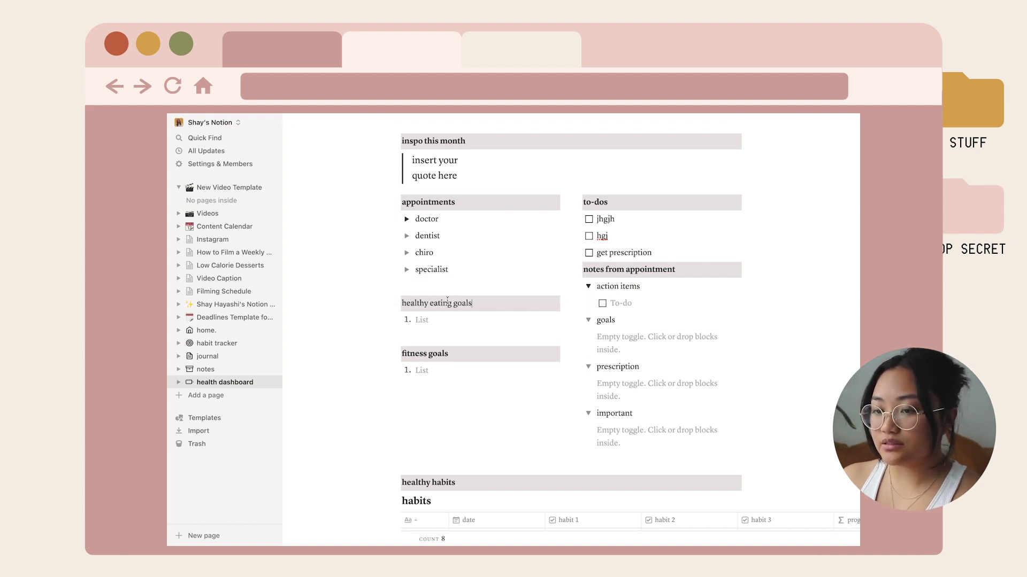
drag(483, 302, 399, 304)
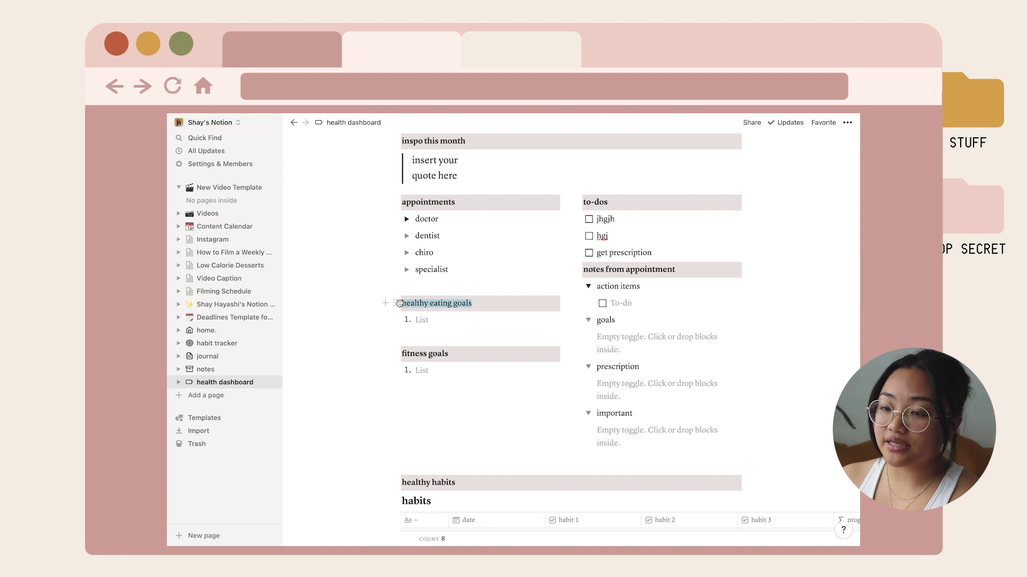
key(ctrl+b)
click(473, 306)
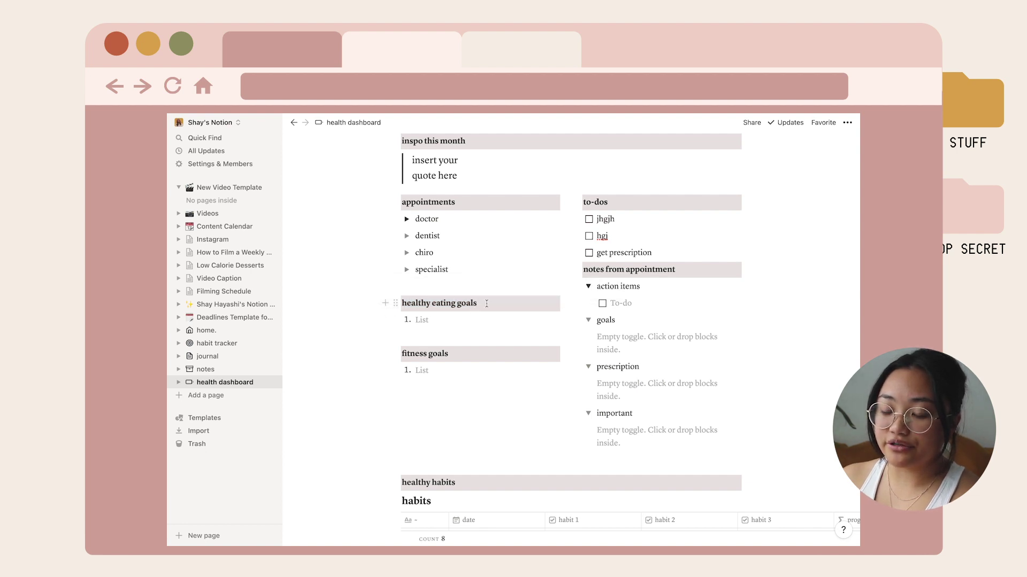
- Change the first habits entry's date from Feb 16 to Feb 17, 2021
scroll(355, 382, down, 3)
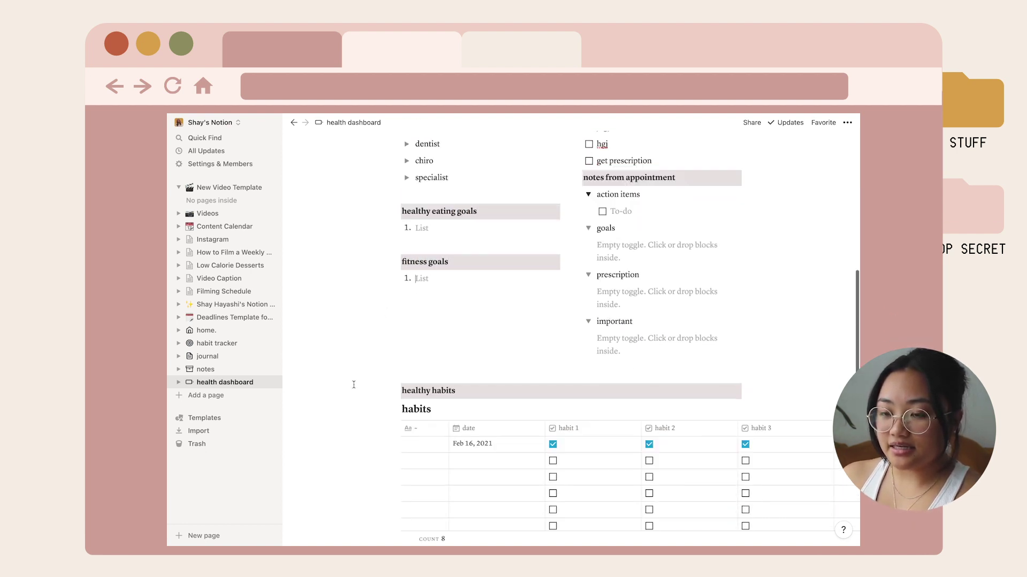
scroll(353, 385, down, 3)
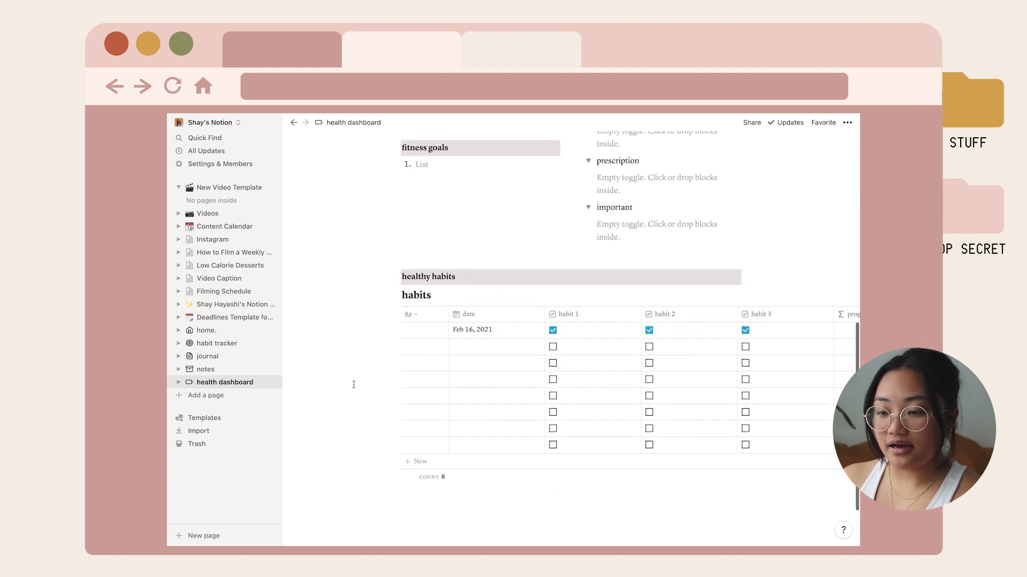
scroll(503, 376, right, 3)
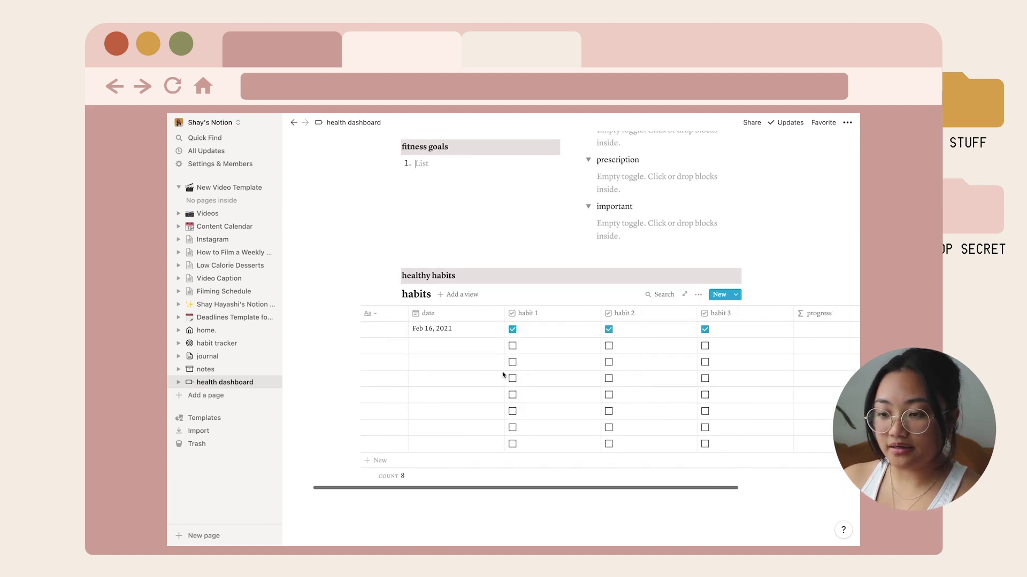
scroll(503, 376, left, 2)
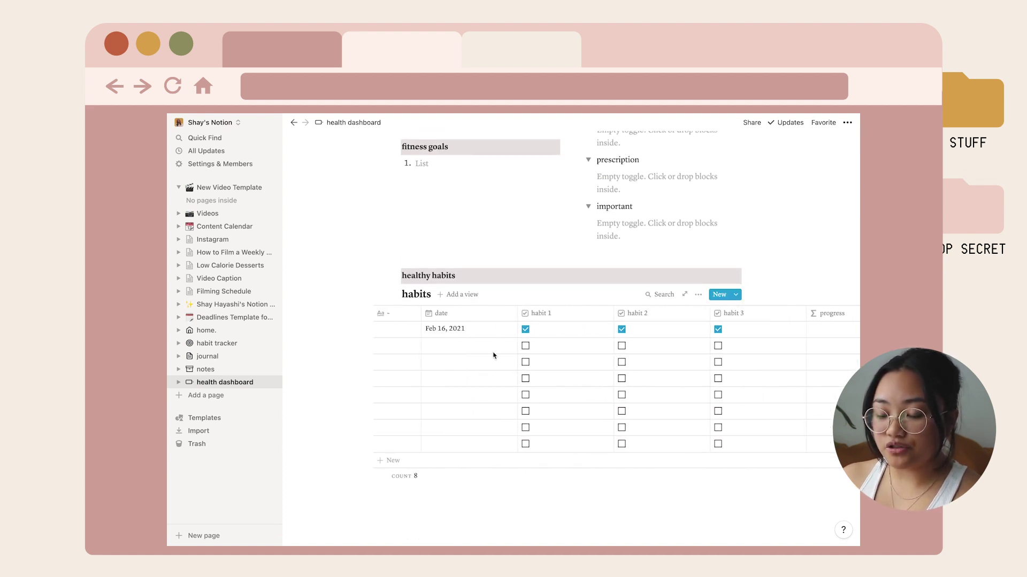
click(467, 330)
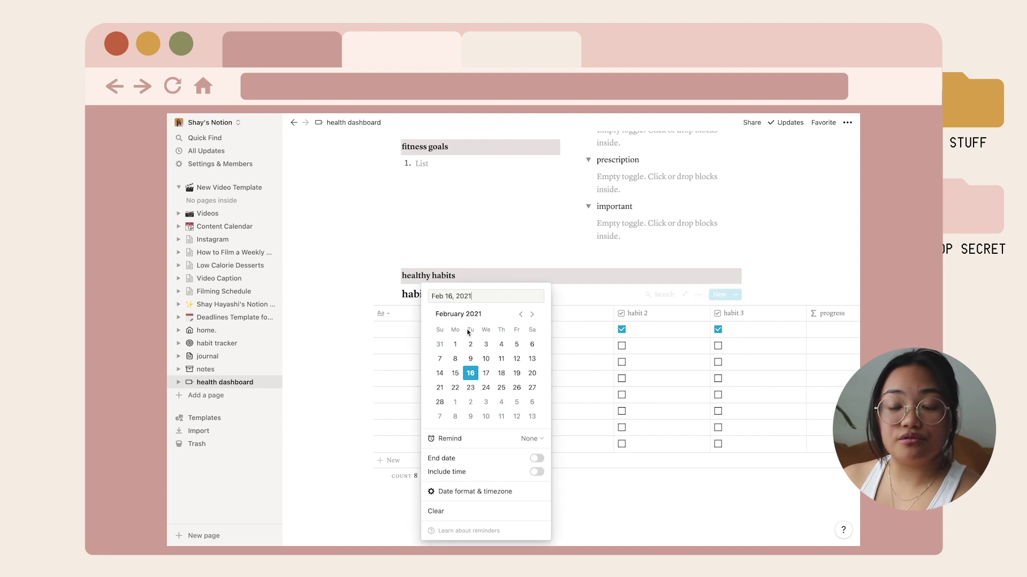
click(486, 373)
key(Escape)
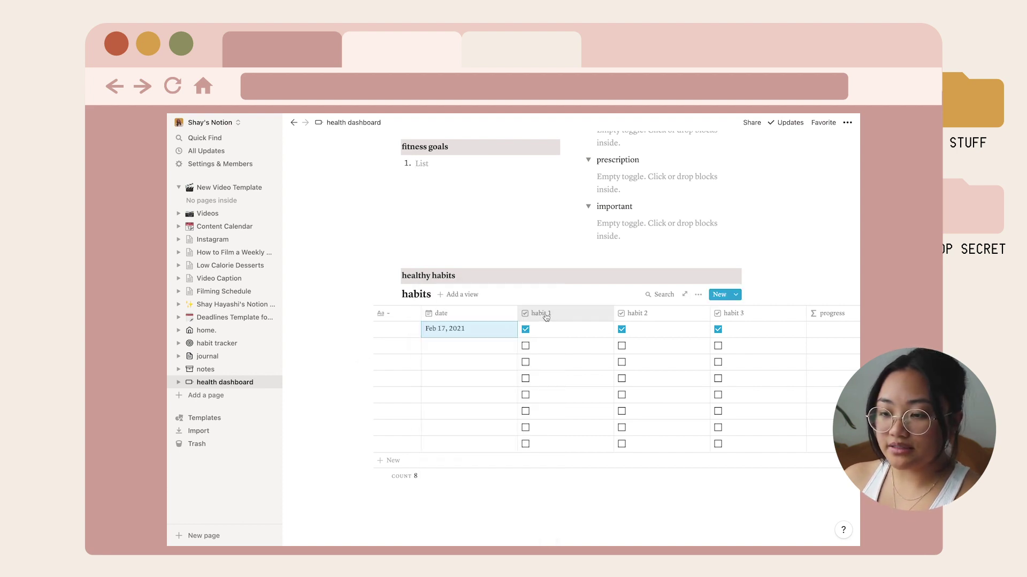
- Rename the habit 1 column to 'drink water'
click(545, 317)
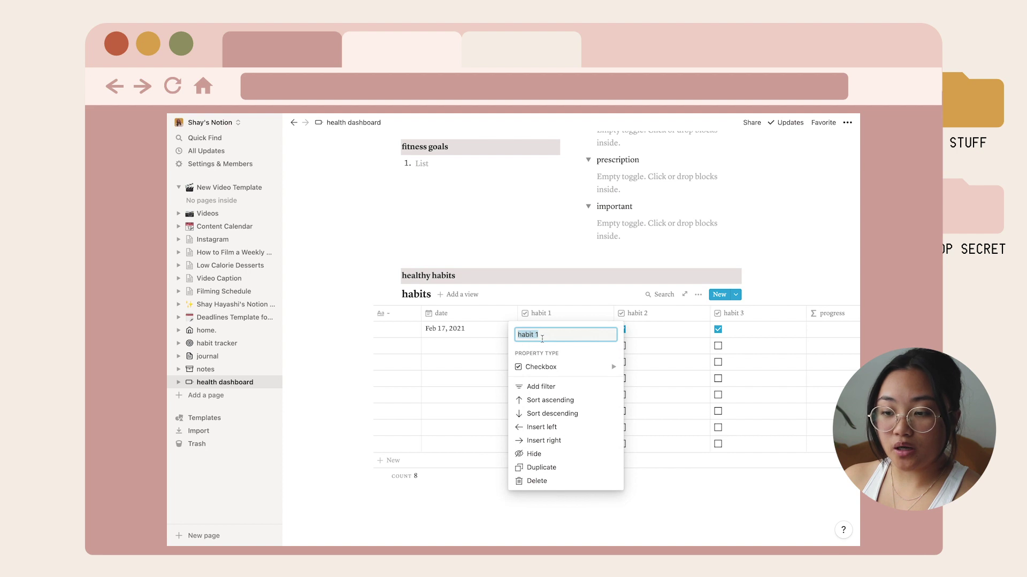
text(drink water)
key(Return)
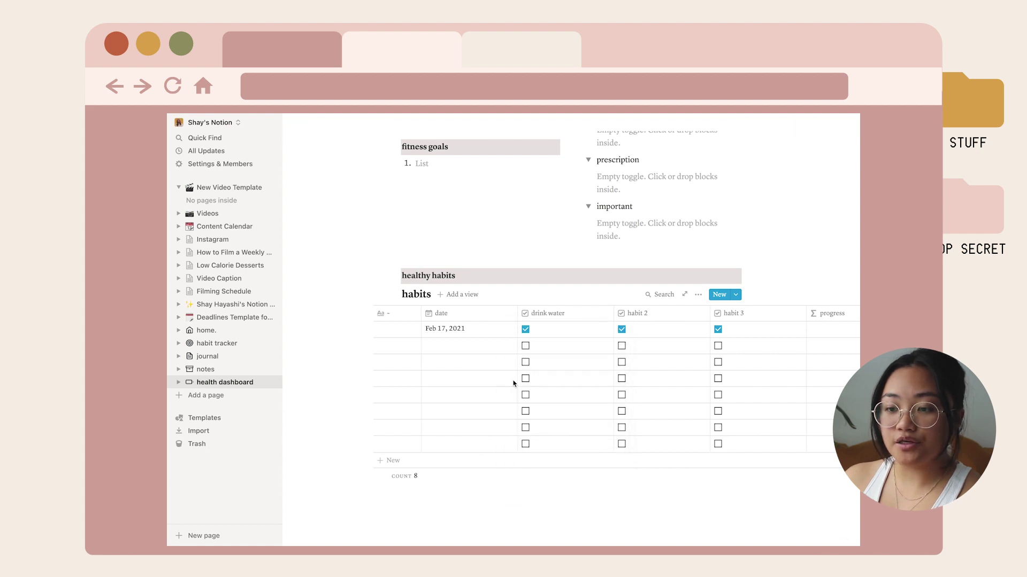
- Check drink water, habit 2 and habit 3 for Feb 17, 2021
click(525, 330)
click(620, 330)
click(717, 329)
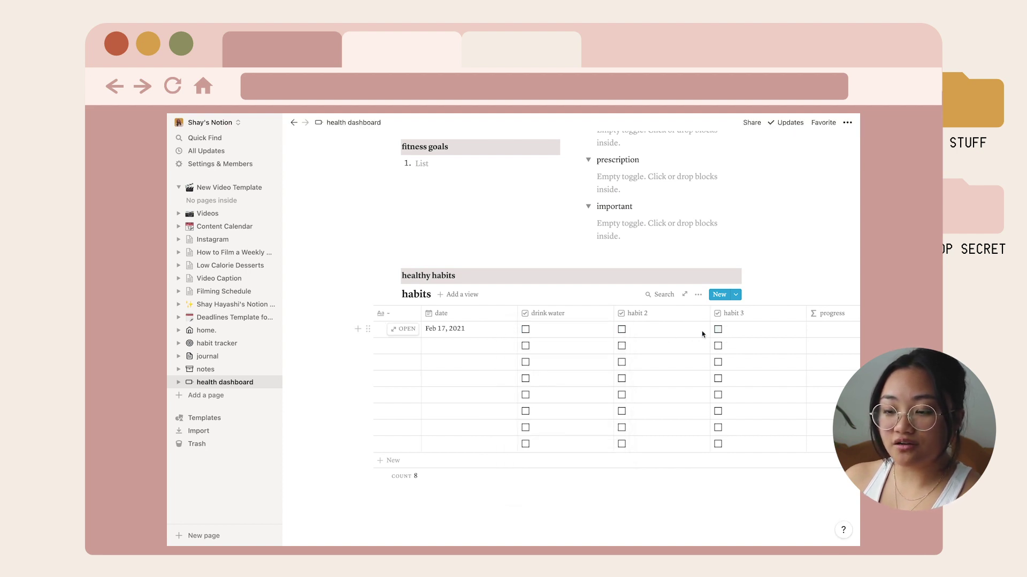
click(525, 329)
scroll(615, 340, right, 3)
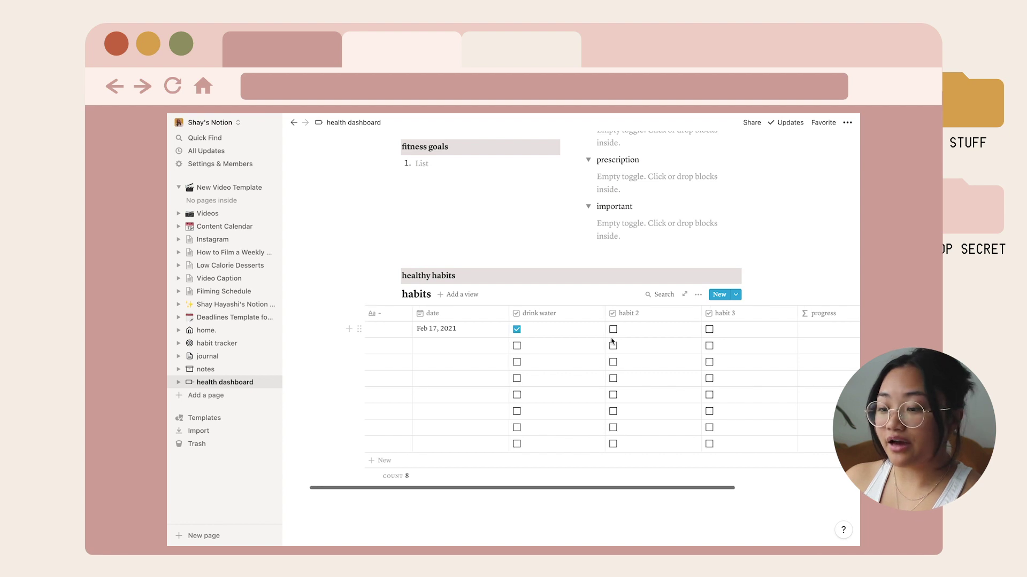
scroll(589, 331, right, 1)
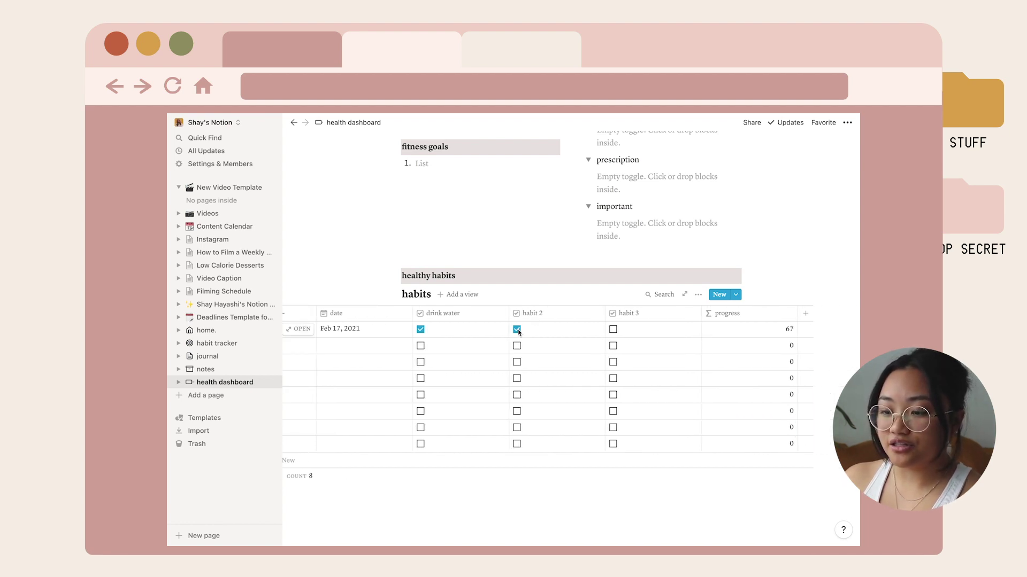
click(517, 329)
click(613, 330)
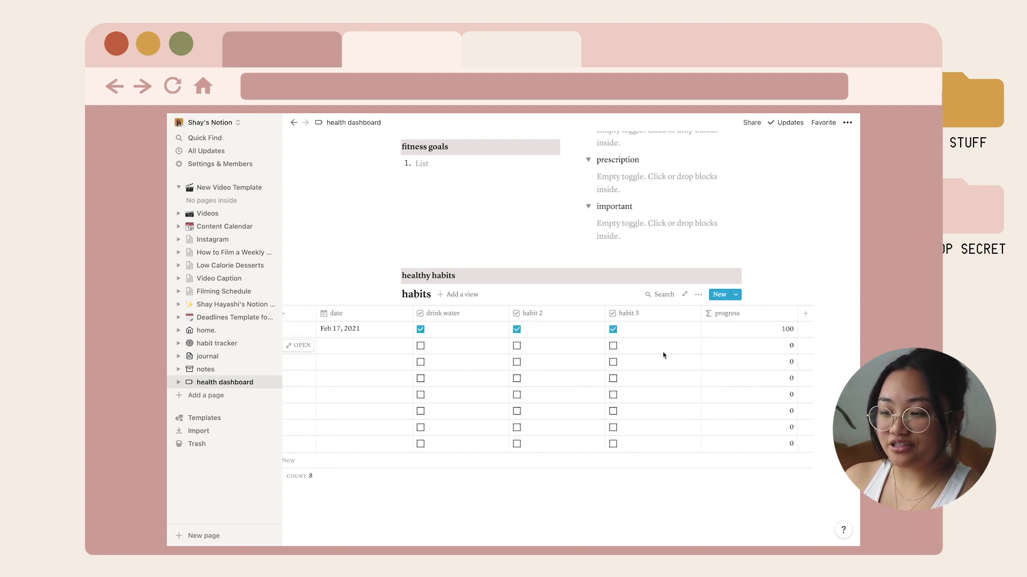
scroll(663, 356, right, 3)
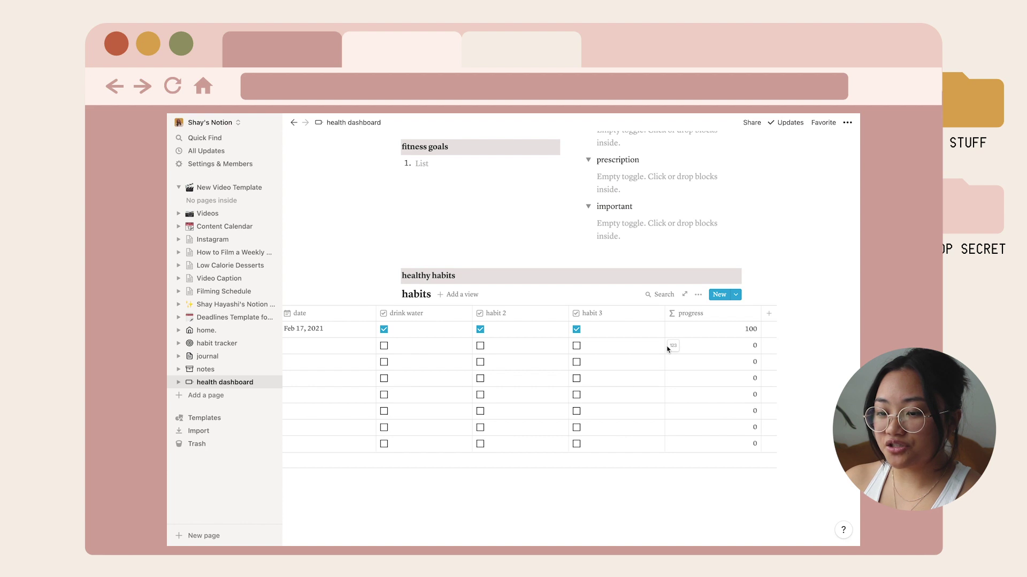
- Inspect the progress column's formula in its property settings
click(680, 314)
click(738, 368)
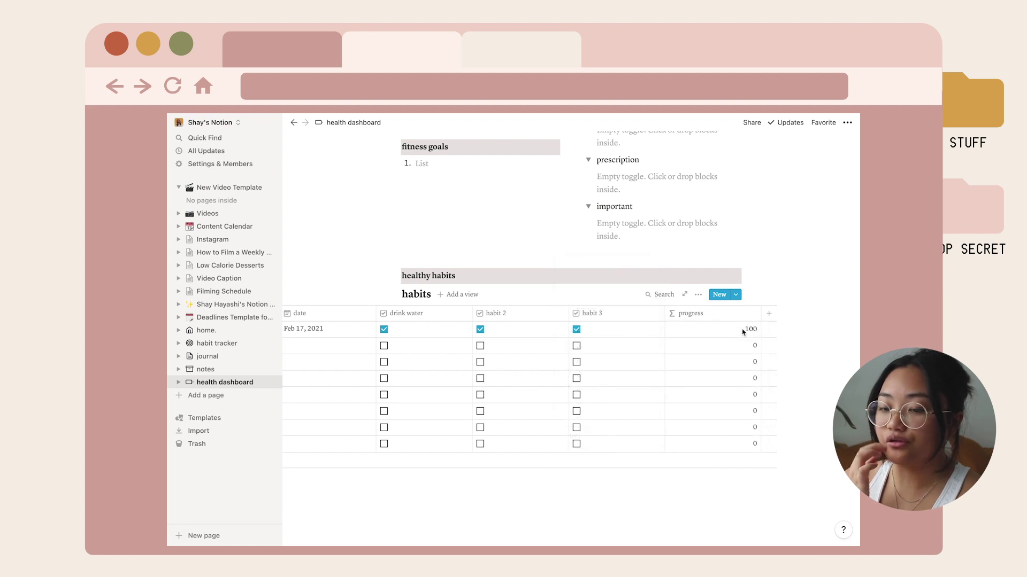
click(742, 332)
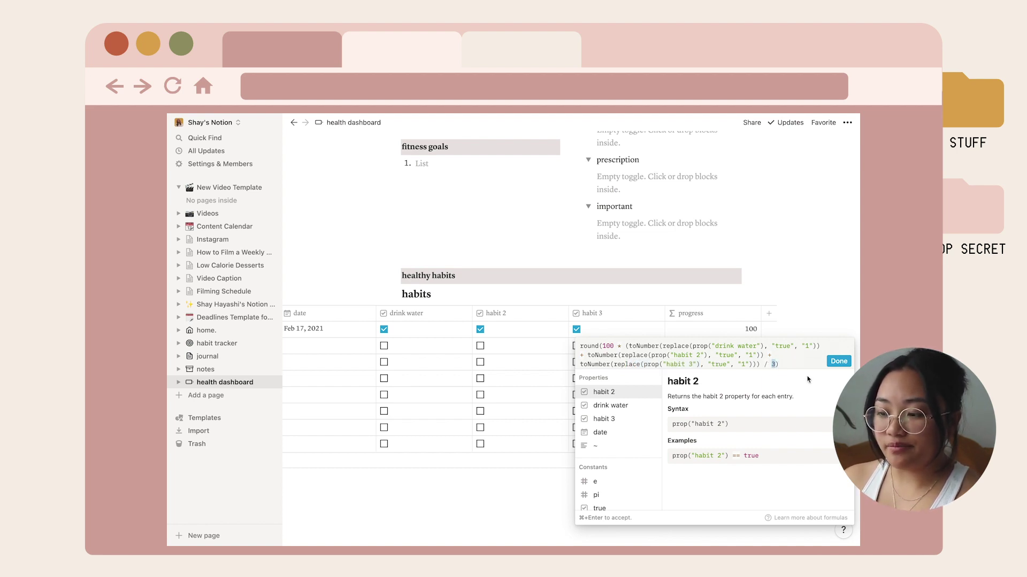
- Close the progress formula editor without changes, returning to the 8-row habits table
click(837, 362)
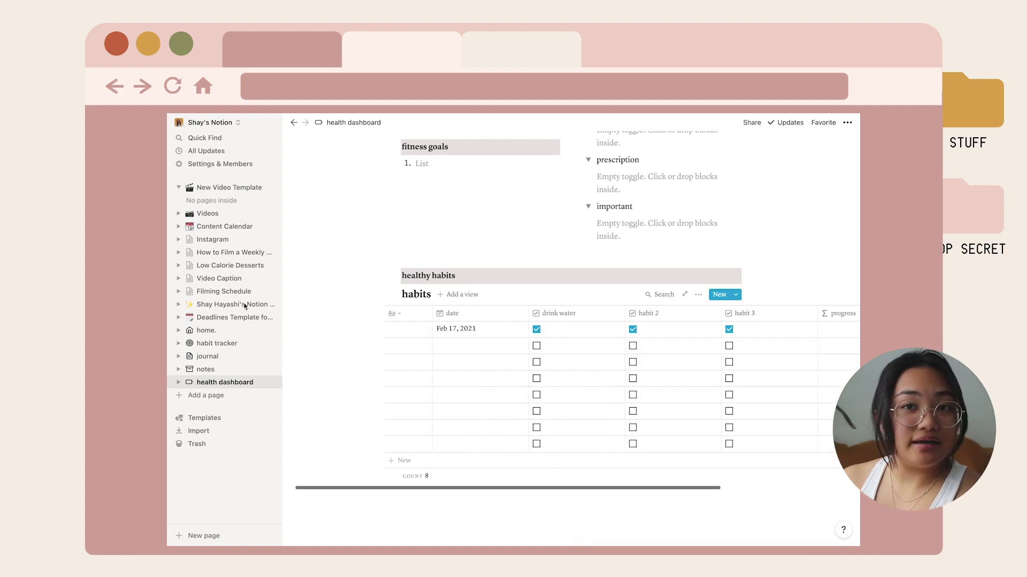
- Return to the home page and open the habit tracker linked under habits
click(207, 331)
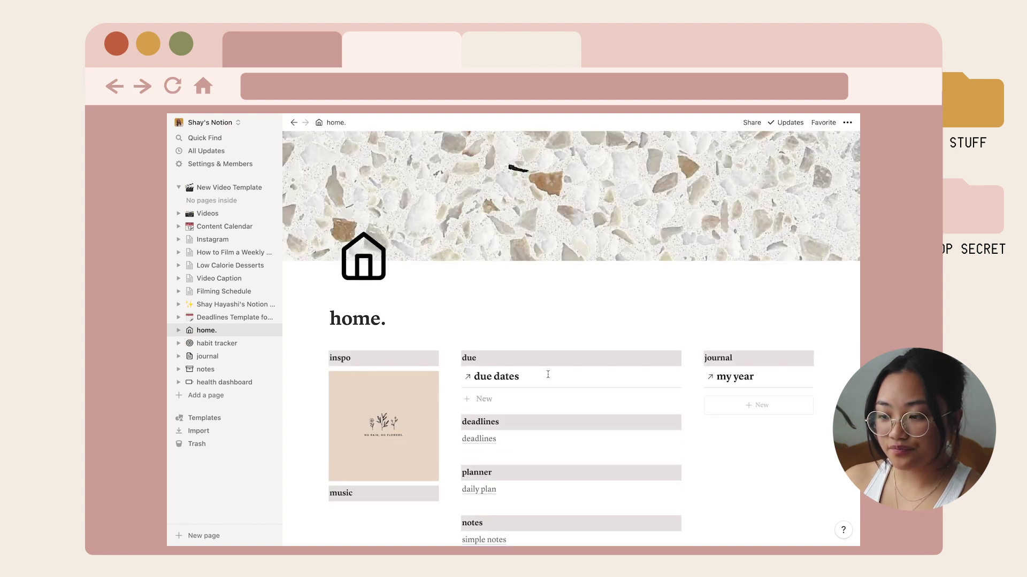
scroll(548, 374, down, 20)
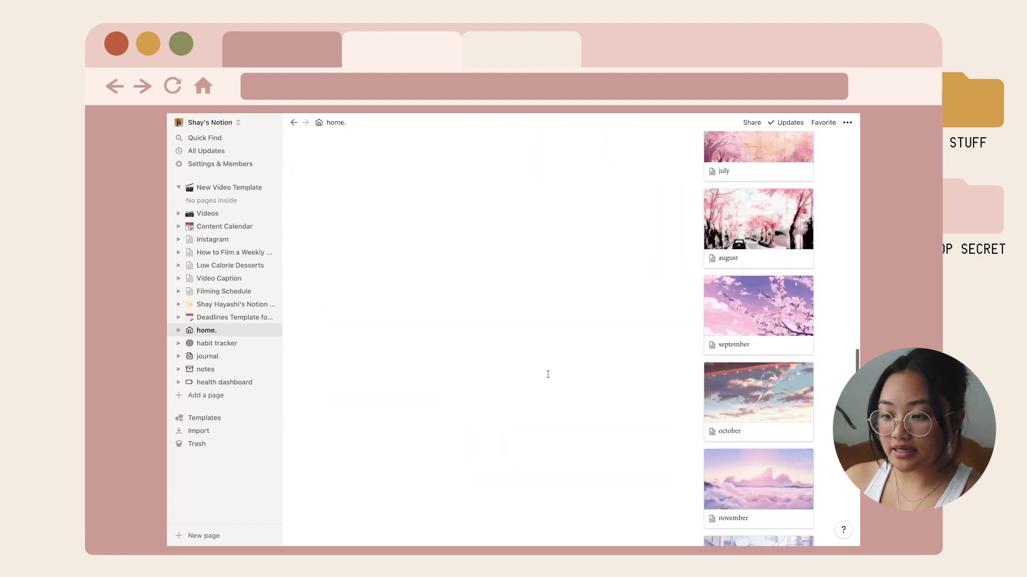
scroll(548, 374, up, 10)
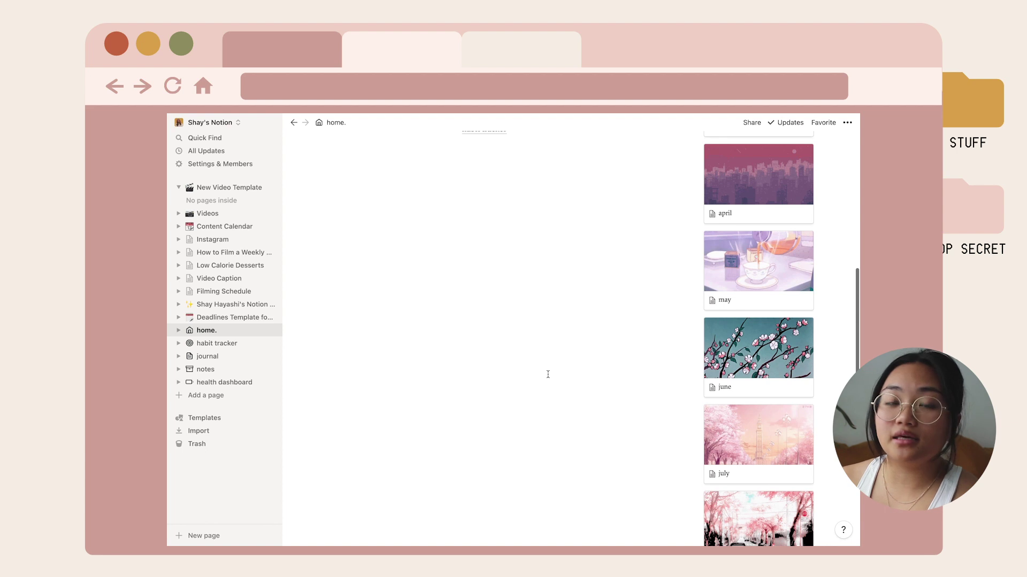
scroll(535, 369, up, 1)
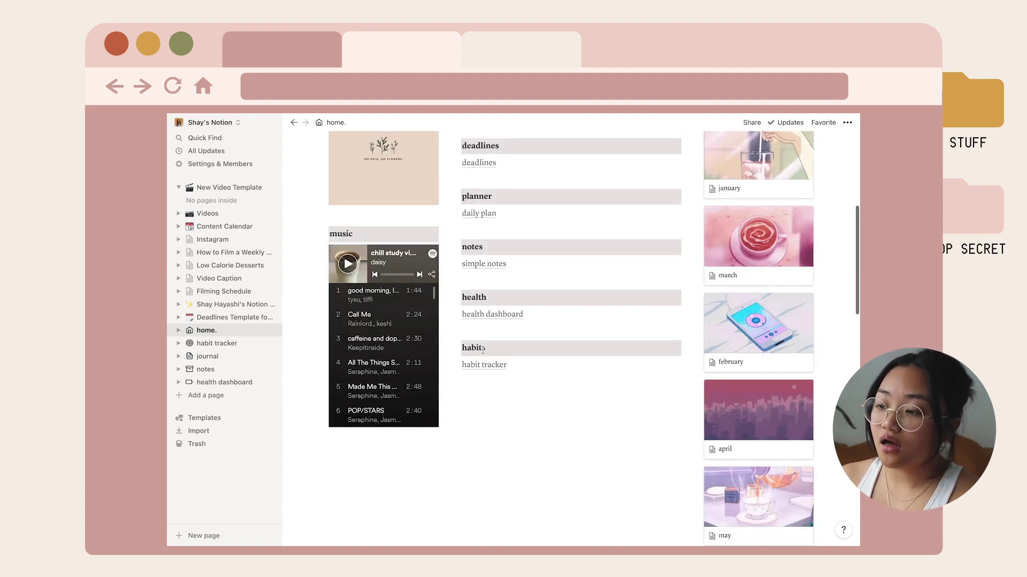
click(482, 350)
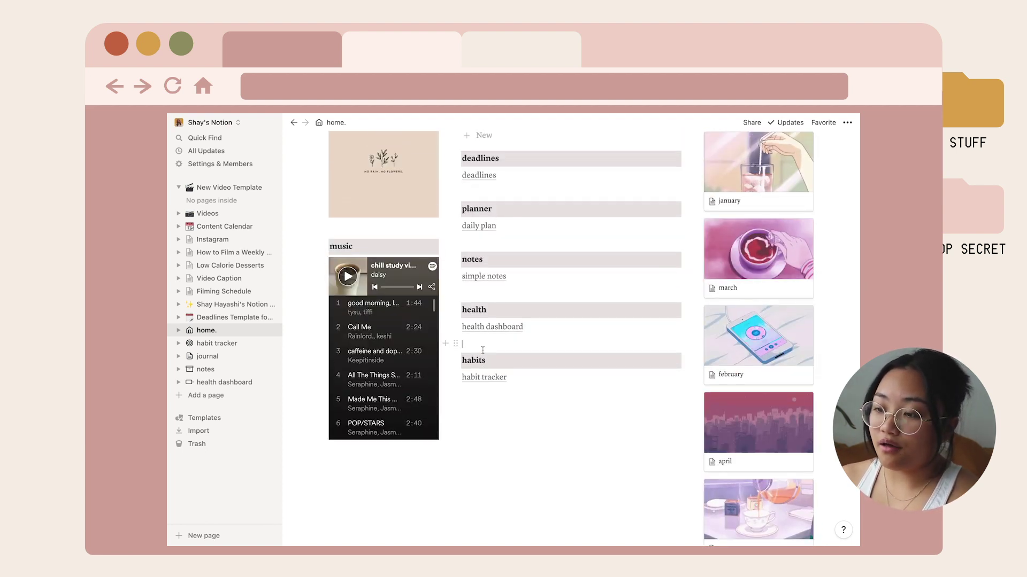
click(490, 378)
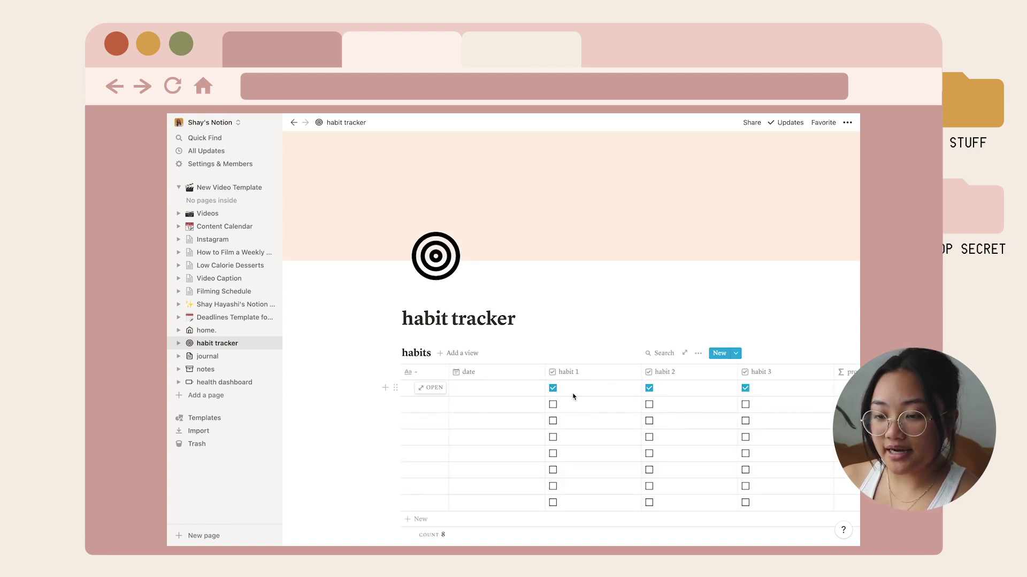
scroll(573, 396, right, 5)
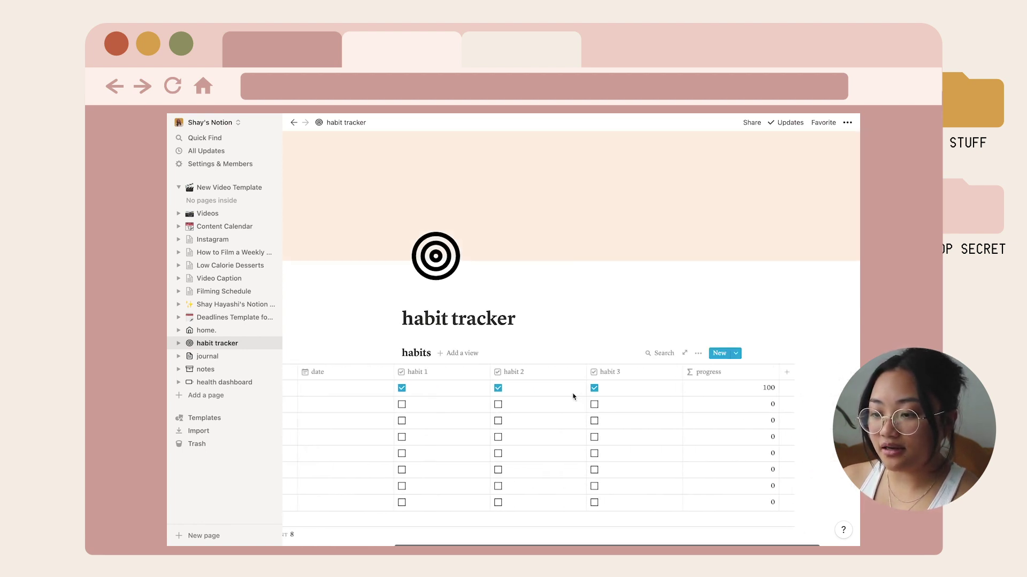
scroll(572, 396, down, 2)
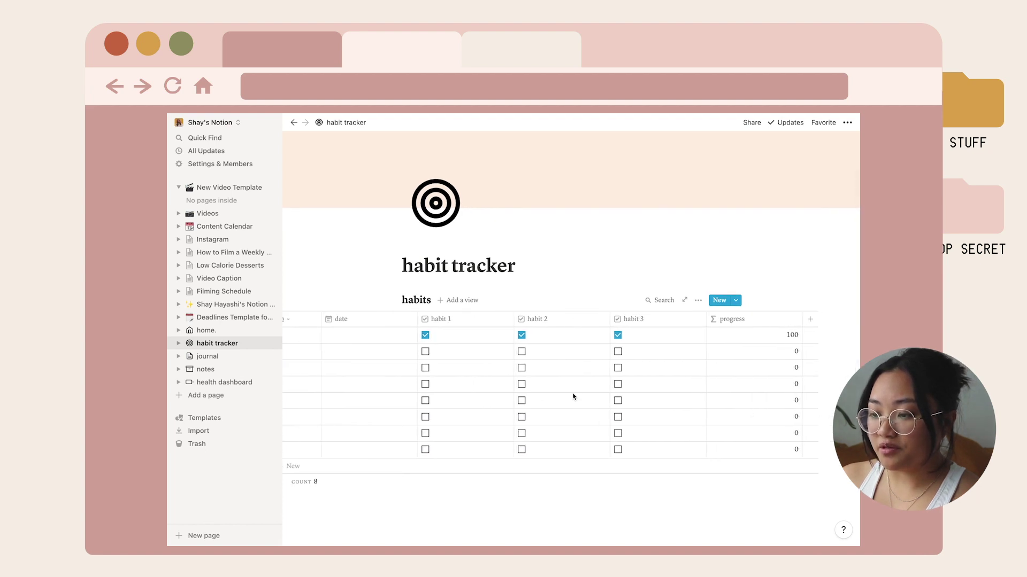
scroll(573, 396, right, 2)
scroll(572, 396, left, 6)
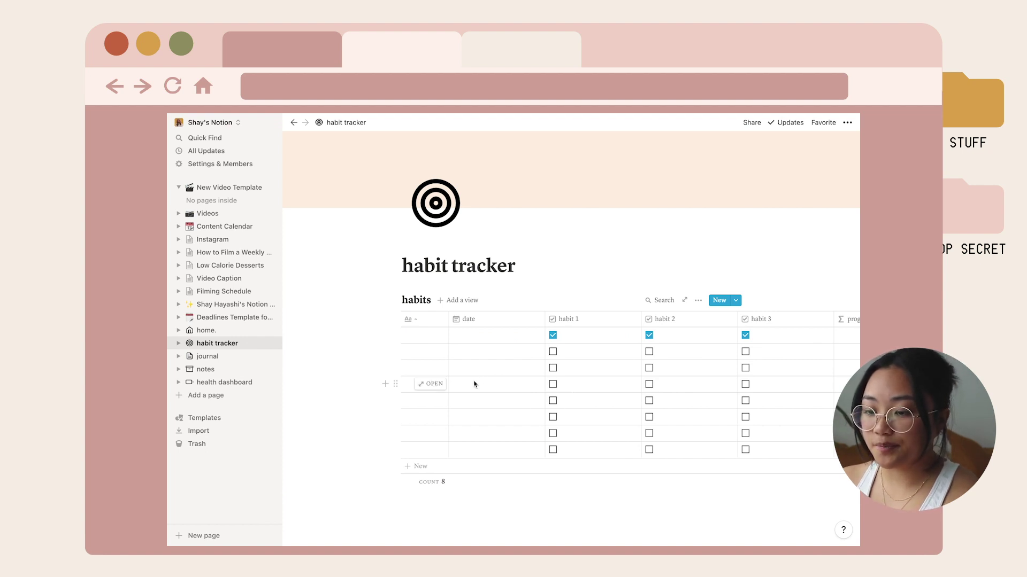
click(232, 332)
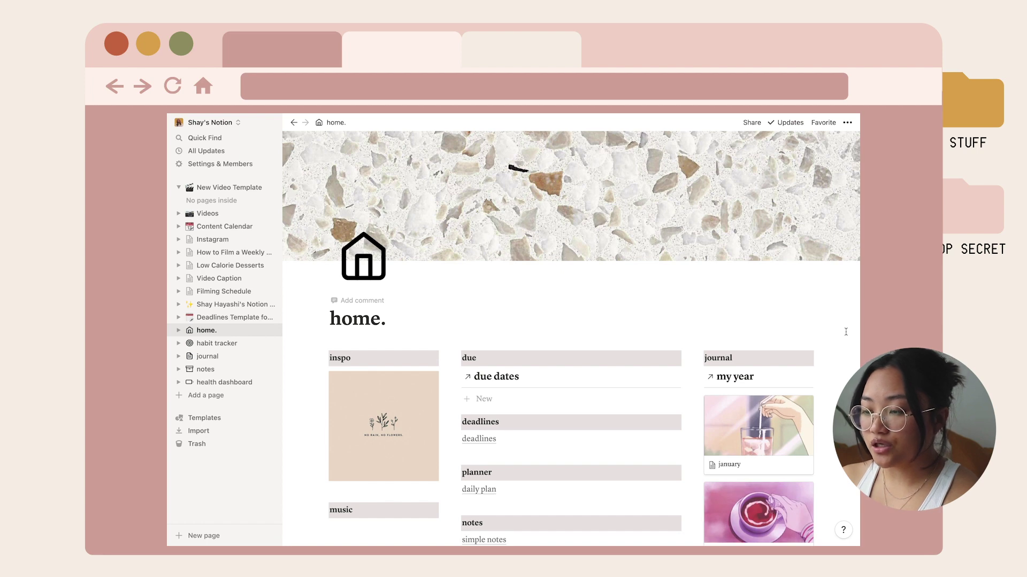
- Open the march journal entry as a full page and inspect its placeholder quote of the month
scroll(845, 331, down, 5)
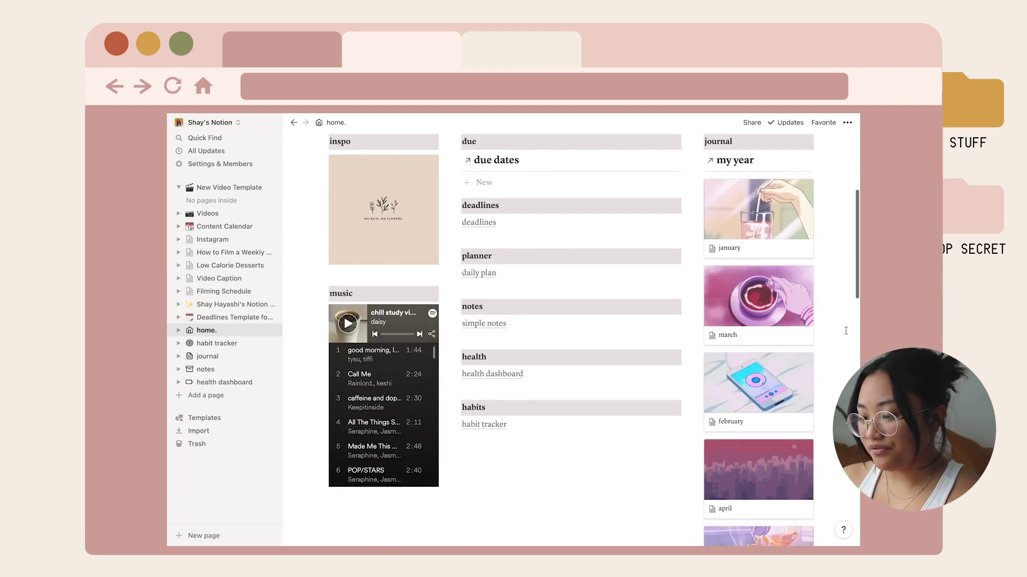
click(767, 305)
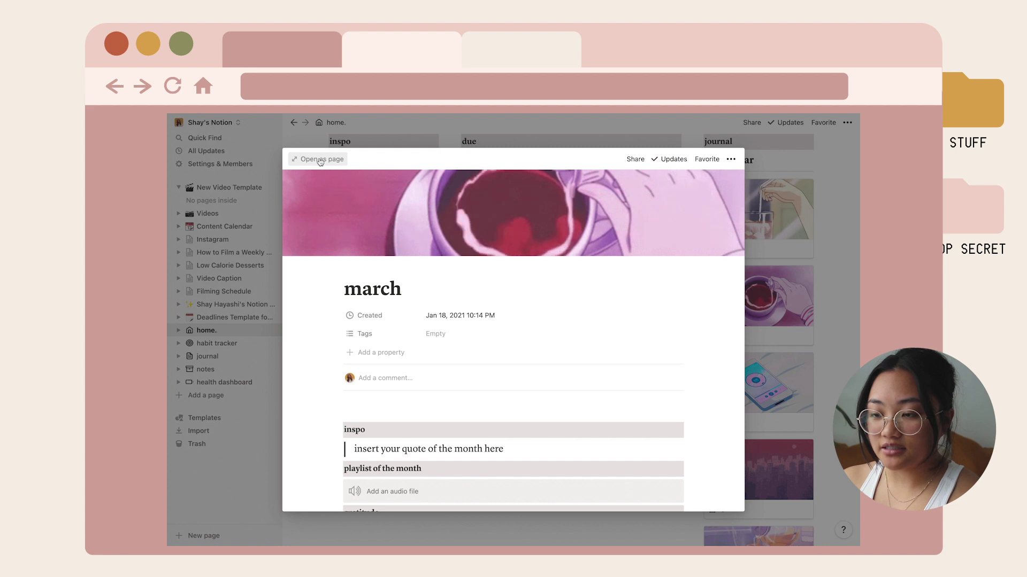
click(320, 160)
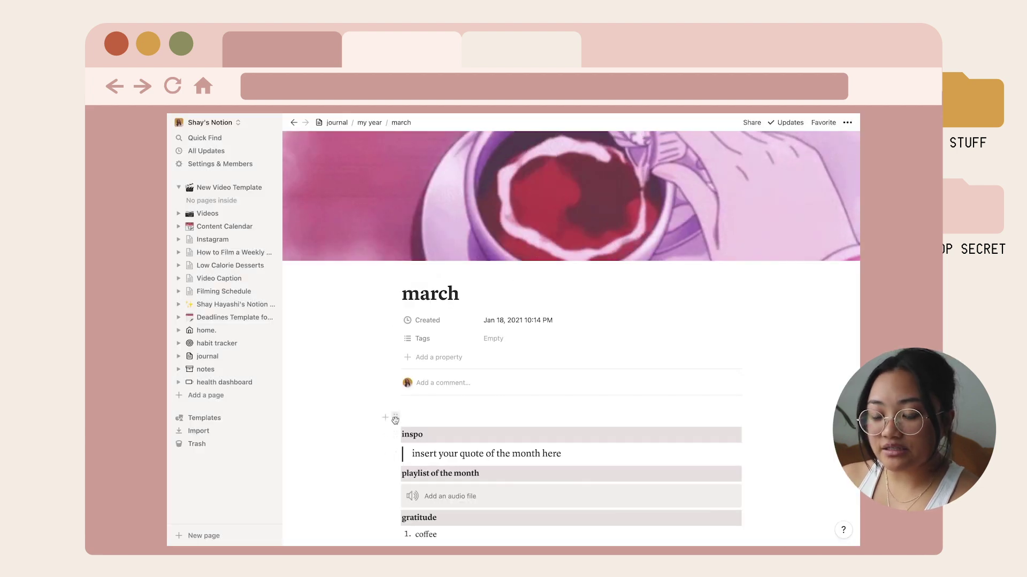
scroll(685, 451, down, 3)
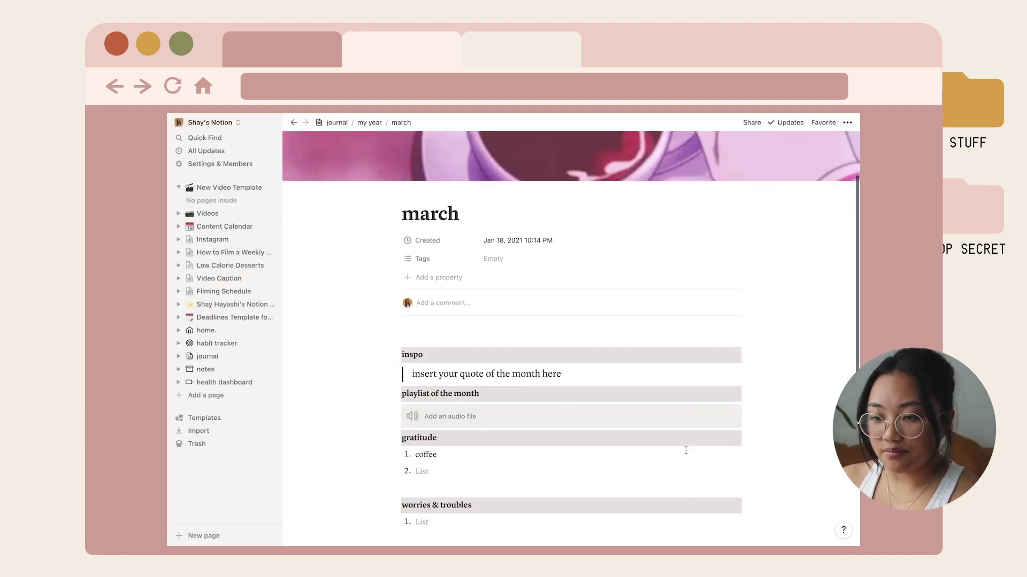
scroll(685, 451, down, 2)
drag(412, 309, 561, 309)
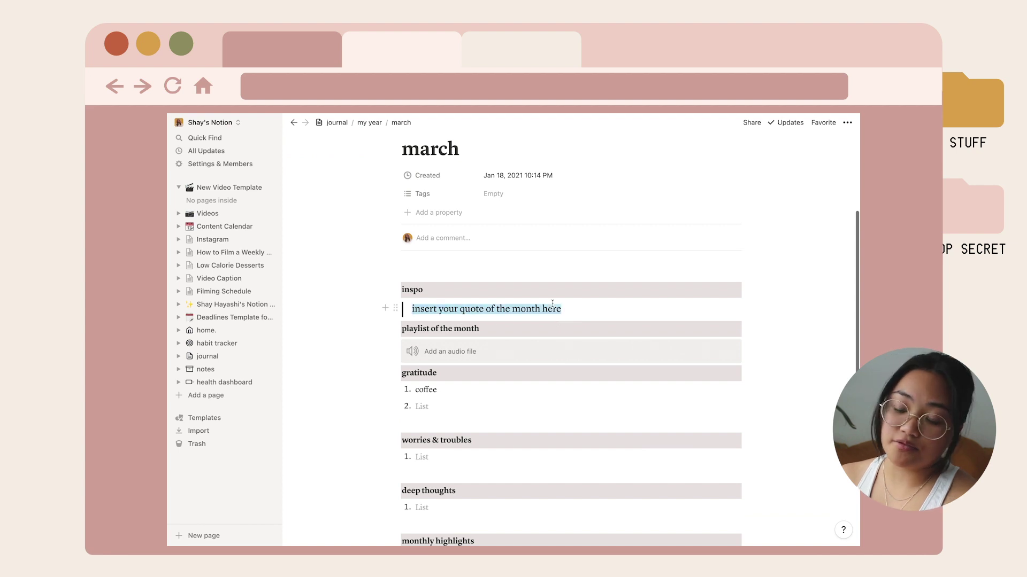
click(562, 311)
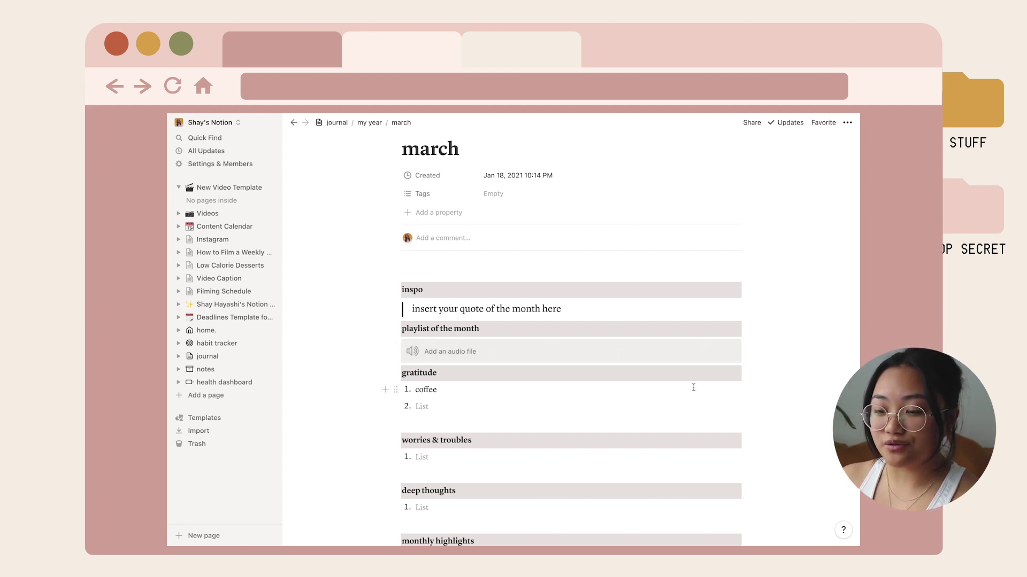
- List 'the sun' as the second gratitude item and start a third one
scroll(693, 387, down, 3)
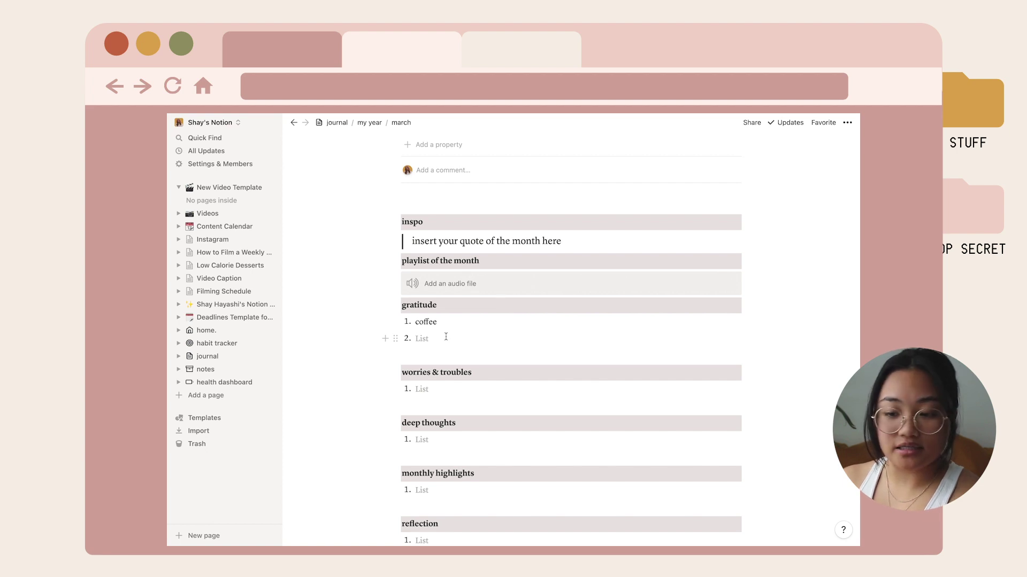
key(Return)
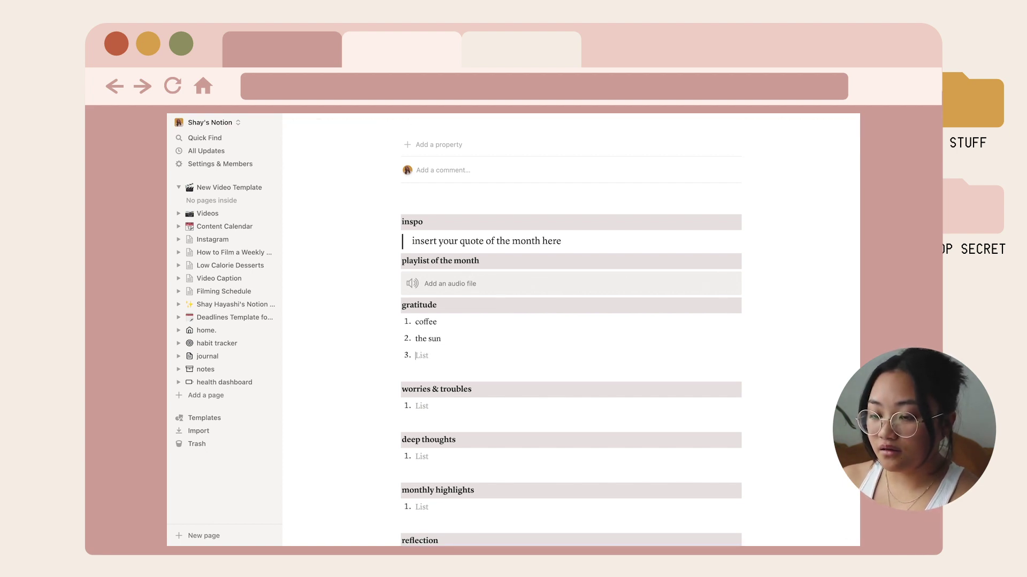
scroll(464, 362, down, 3)
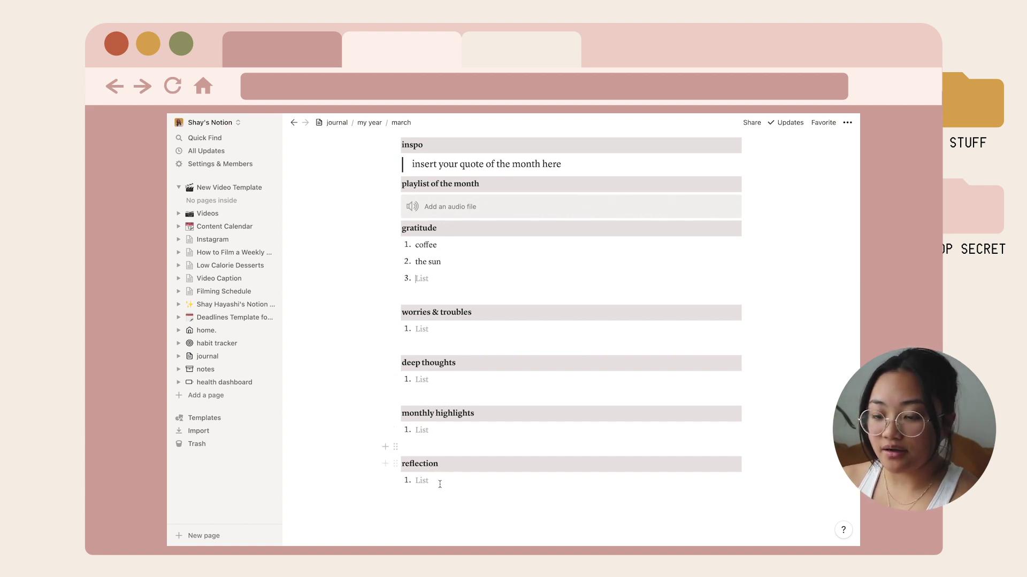
scroll(378, 422, up, 7)
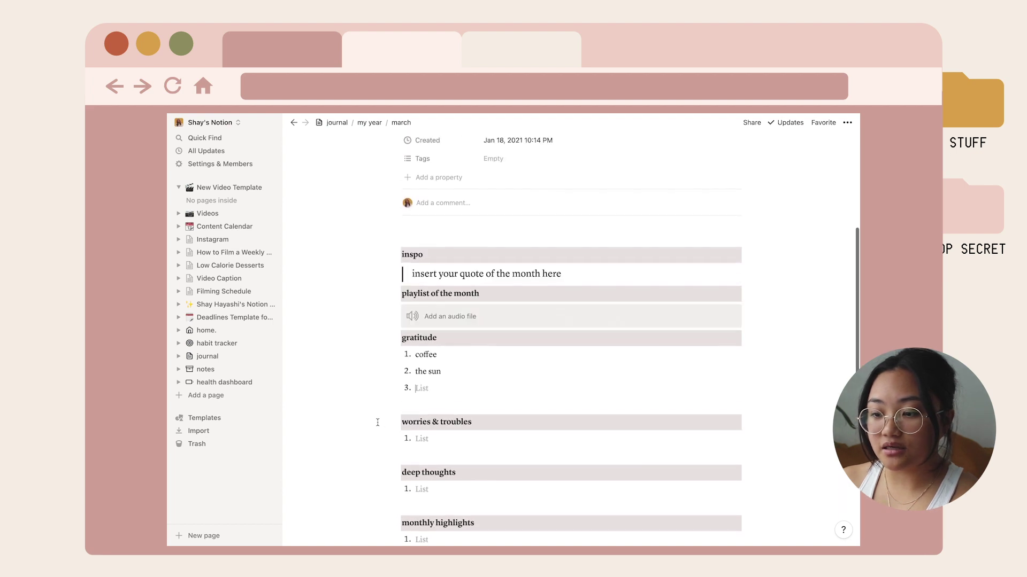
scroll(378, 422, up, 2)
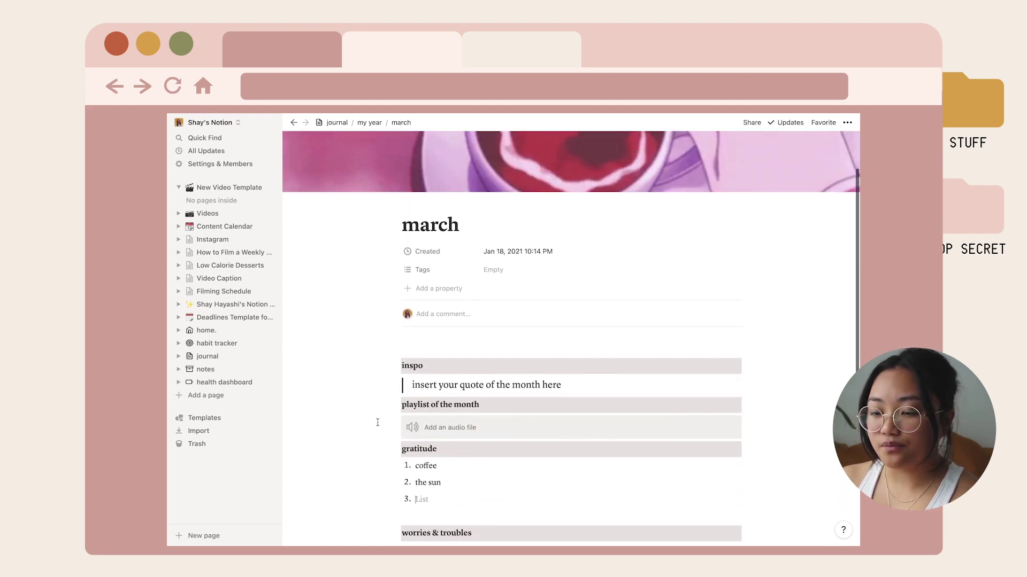
scroll(377, 422, up, 5)
scroll(377, 422, down, 5)
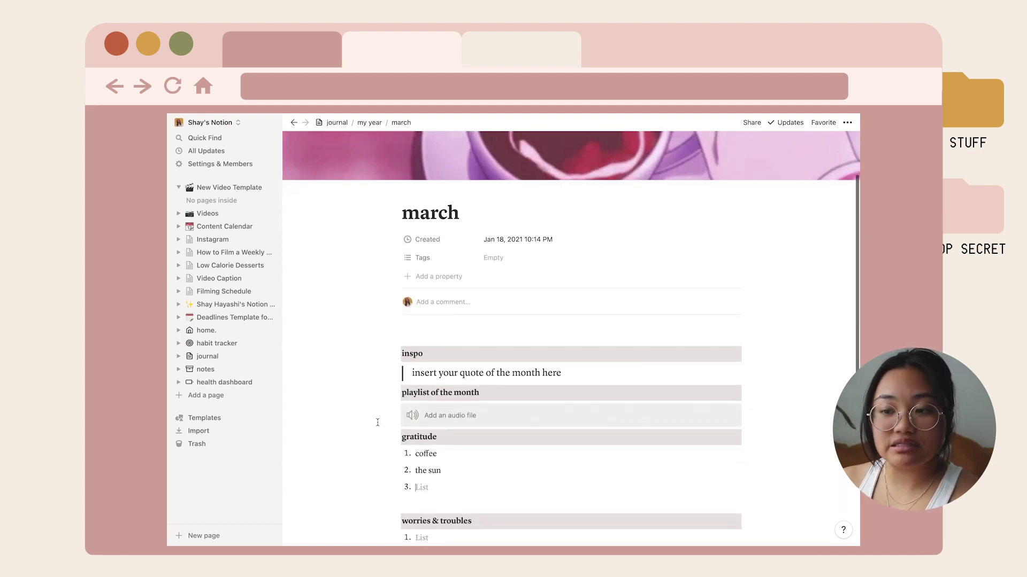
scroll(378, 422, down, 7)
scroll(378, 423, up, 10)
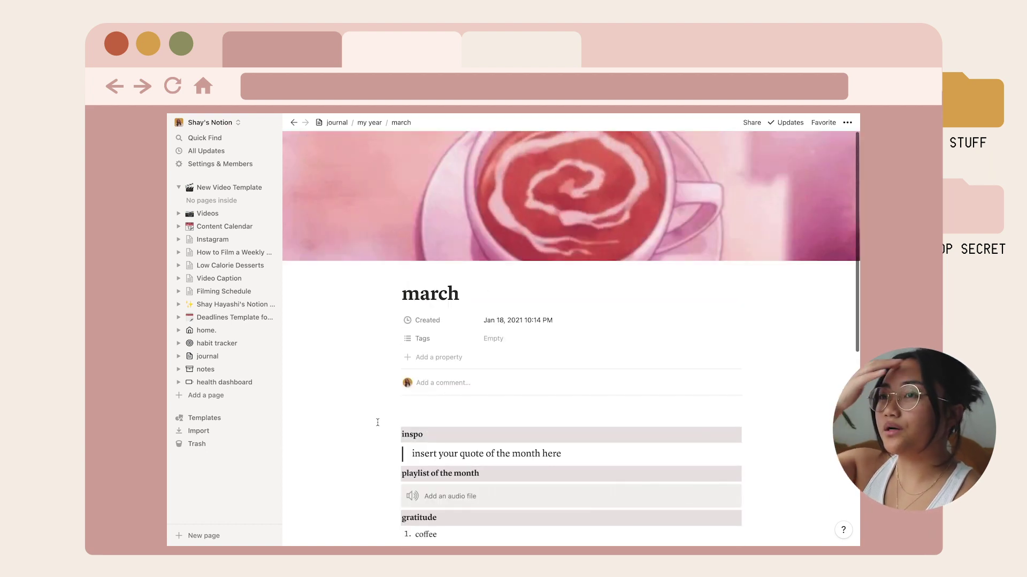